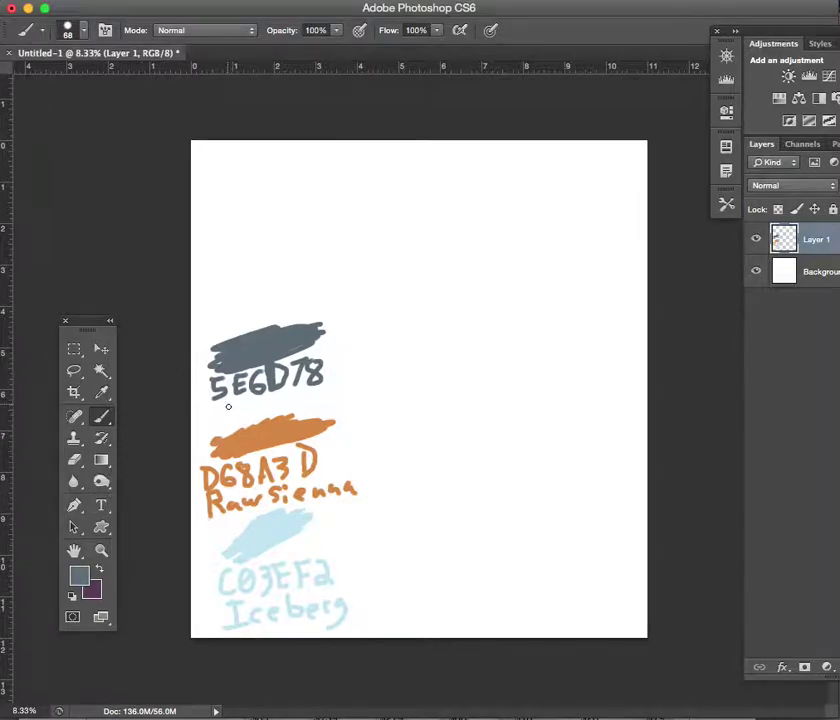
# Letter 'Nevada' under the grey 5E6D78 swatch and switch to the hard-edged Pencil Tool
pyautogui.moveTo(226, 416)
pyautogui.mouseDown()
pyautogui.moveTo(228, 400)
pyautogui.moveTo(236, 417)
pyautogui.moveTo(238, 400)
pyautogui.mouseUp()
pyautogui.moveTo(244, 403)
pyautogui.mouseDown()
pyautogui.moveTo(251, 417)
pyautogui.moveTo(258, 402)
pyautogui.moveTo(318, 407)
pyautogui.mouseUp()
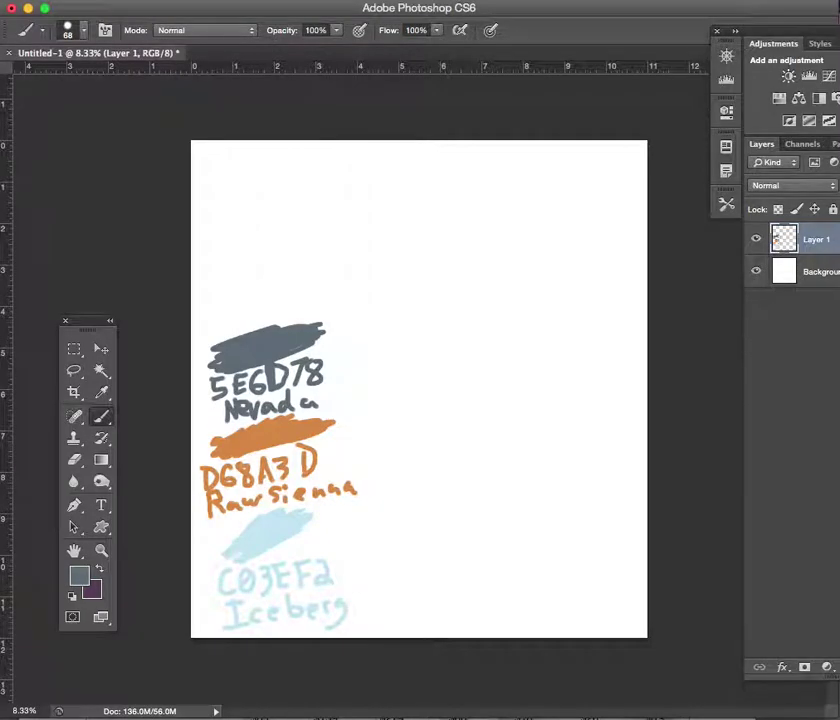
pyautogui.click(104, 418)
pyautogui.click(165, 428)
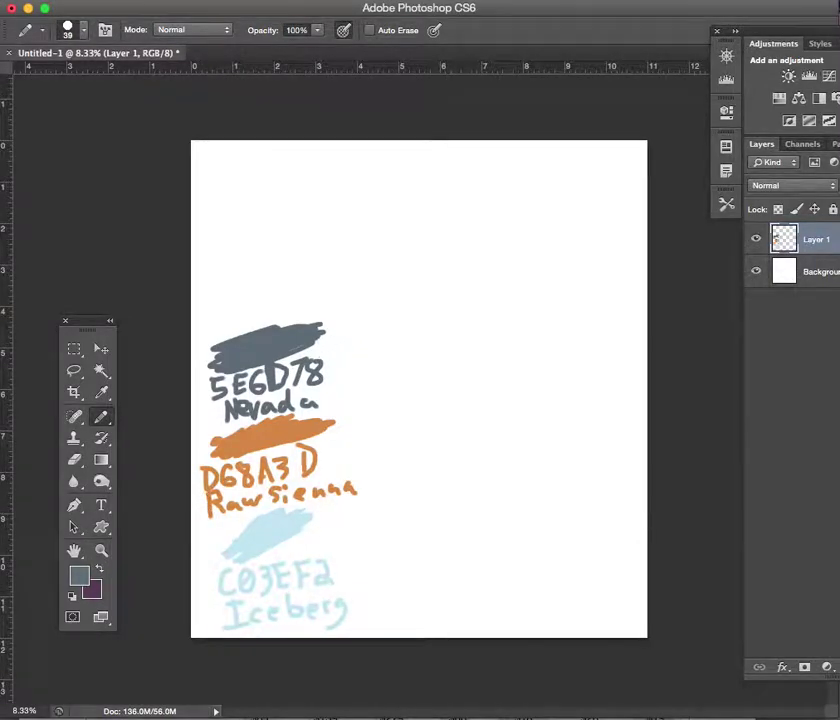
# Create a new empty layer and sample the Raw Sienna orange swatch as the foreground colour
pyautogui.click(5, 2)
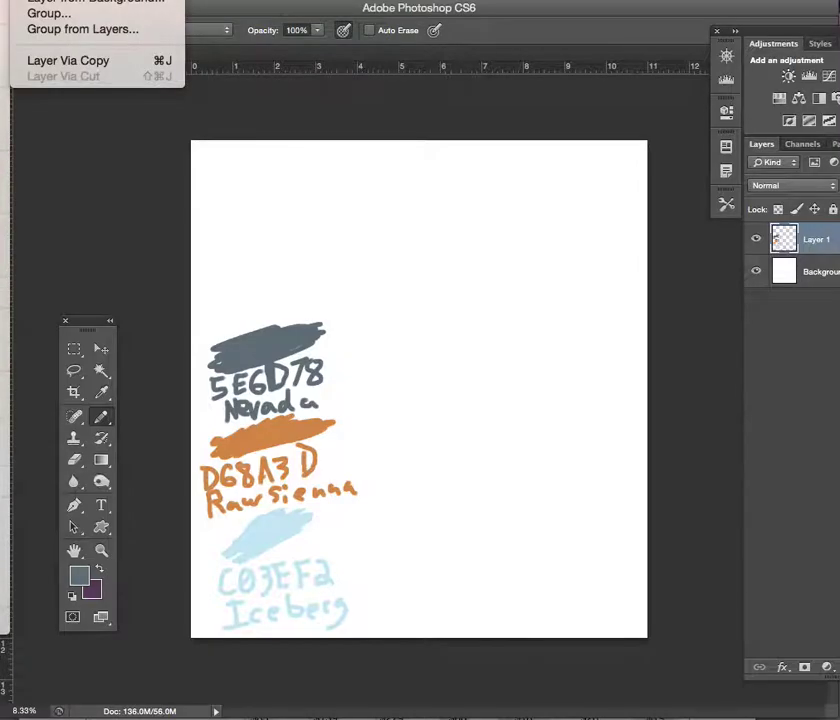
pyautogui.hotkey('ctrl', 'shift', 'n')
pyautogui.click(518, 308)
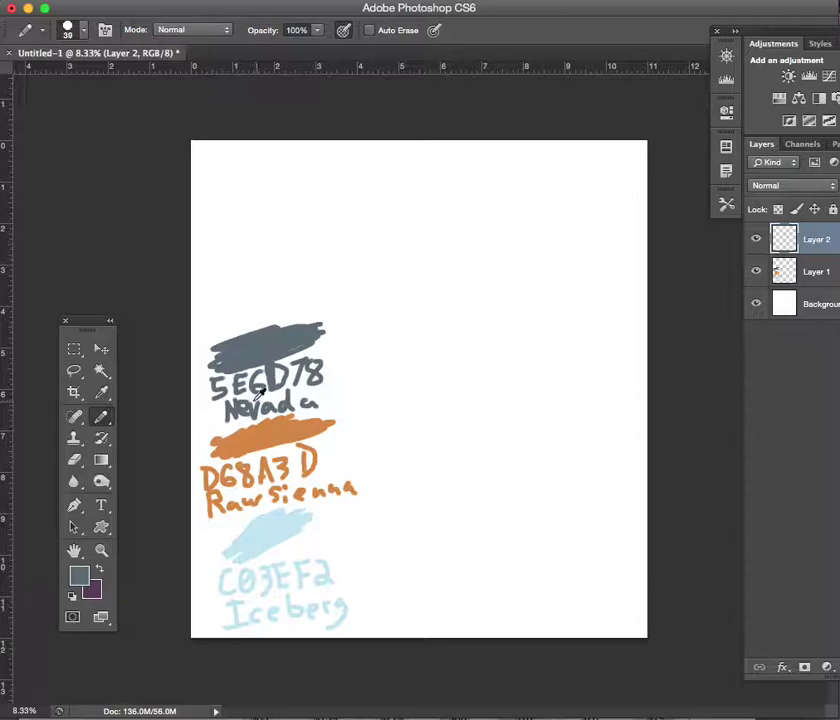
pyautogui.keyDown('alt'); pyautogui.click(279, 437); pyautogui.keyUp('alt')
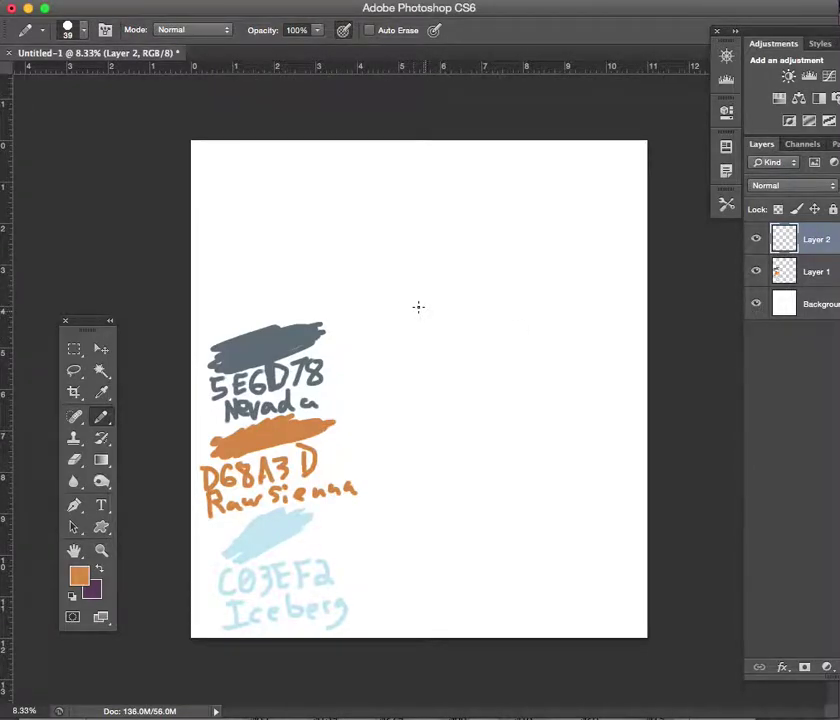
# Sketch the torso's top curve, both sides and closed bottom in orange strokes
pyautogui.moveTo(419, 285)
pyautogui.mouseDown()
pyautogui.moveTo(412, 281)
pyautogui.moveTo(478, 259)
pyautogui.moveTo(477, 273)
pyautogui.moveTo(542, 289)
pyautogui.moveTo(411, 298)
pyautogui.moveTo(418, 380)
pyautogui.mouseUp()
pyautogui.moveTo(520, 286); pyautogui.dragTo(496, 353)
pyautogui.moveTo(410, 285); pyautogui.dragTo(416, 345)
pyautogui.moveTo(514, 293); pyautogui.dragTo(508, 333)
pyautogui.moveTo(405, 309)
pyautogui.mouseDown()
pyautogui.moveTo(416, 356)
pyautogui.moveTo(448, 397)
pyautogui.mouseUp()
pyautogui.moveTo(507, 362)
pyautogui.mouseDown()
pyautogui.moveTo(487, 410)
pyautogui.moveTo(424, 375)
pyautogui.moveTo(424, 397)
pyautogui.moveTo(446, 428)
pyautogui.moveTo(510, 430)
pyautogui.moveTo(484, 424)
pyautogui.mouseUp()
pyautogui.moveTo(484, 360)
pyautogui.mouseDown()
pyautogui.moveTo(500, 412)
pyautogui.moveTo(489, 420)
pyautogui.moveTo(500, 498)
pyautogui.mouseUp()
# Sketch and hatch the legs below the torso, ending with a long diagonal across the lower body
pyautogui.moveTo(495, 440)
pyautogui.mouseDown()
pyautogui.moveTo(503, 500)
pyautogui.moveTo(520, 495)
pyautogui.moveTo(534, 516)
pyautogui.mouseUp()
pyautogui.moveTo(405, 380)
pyautogui.mouseDown()
pyautogui.moveTo(412, 440)
pyautogui.moveTo(396, 460)
pyautogui.moveTo(427, 463)
pyautogui.moveTo(397, 495)
pyautogui.moveTo(399, 409)
pyautogui.moveTo(438, 485)
pyautogui.moveTo(420, 502)
pyautogui.mouseUp()
pyautogui.moveTo(430, 440)
pyautogui.mouseDown()
pyautogui.moveTo(415, 500)
pyautogui.moveTo(430, 495)
pyautogui.mouseUp()
pyautogui.moveTo(500, 395)
pyautogui.mouseDown()
pyautogui.moveTo(469, 469)
pyautogui.moveTo(491, 502)
pyautogui.moveTo(527, 508)
pyautogui.mouseUp()
pyautogui.moveTo(484, 366)
pyautogui.mouseDown()
pyautogui.moveTo(503, 428)
pyautogui.moveTo(508, 534)
pyautogui.mouseUp()
pyautogui.moveTo(481, 440); pyautogui.dragTo(497, 557)
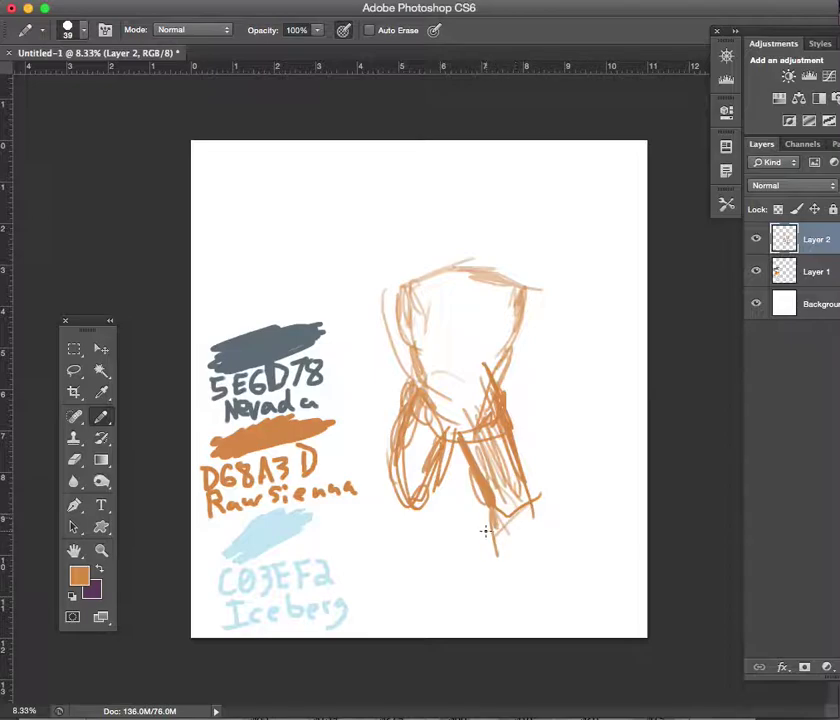
pyautogui.moveTo(405, 493)
pyautogui.mouseDown()
pyautogui.moveTo(407, 517)
pyautogui.moveTo(394, 525)
pyautogui.moveTo(555, 426)
pyautogui.mouseUp()
pyautogui.moveTo(375, 535); pyautogui.dragTo(587, 407)
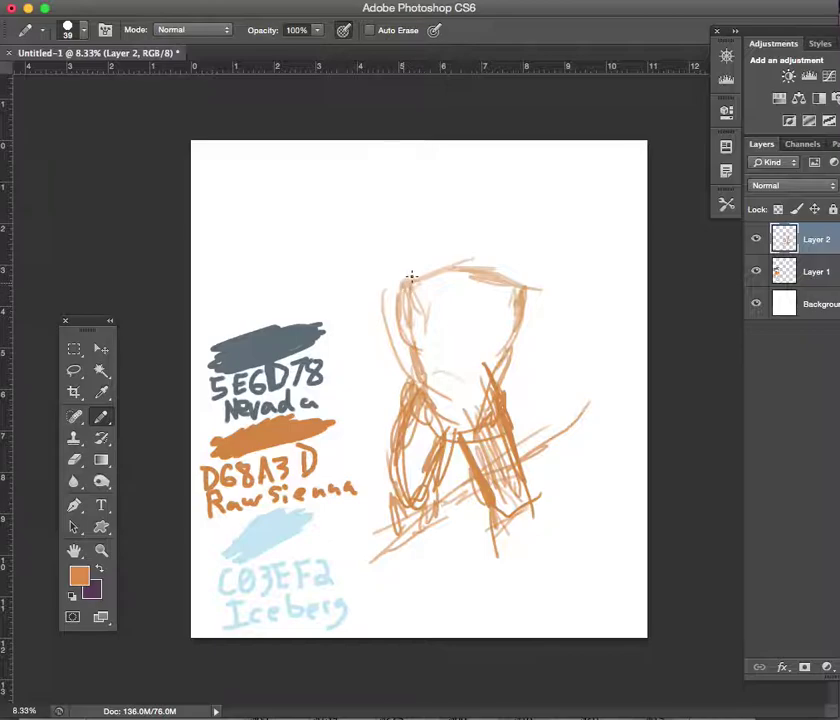
# Thicken the left torso, darken the waist line and draw the arm reaching right
pyautogui.moveTo(412, 272)
pyautogui.mouseDown()
pyautogui.moveTo(385, 345)
pyautogui.moveTo(400, 310)
pyautogui.mouseUp()
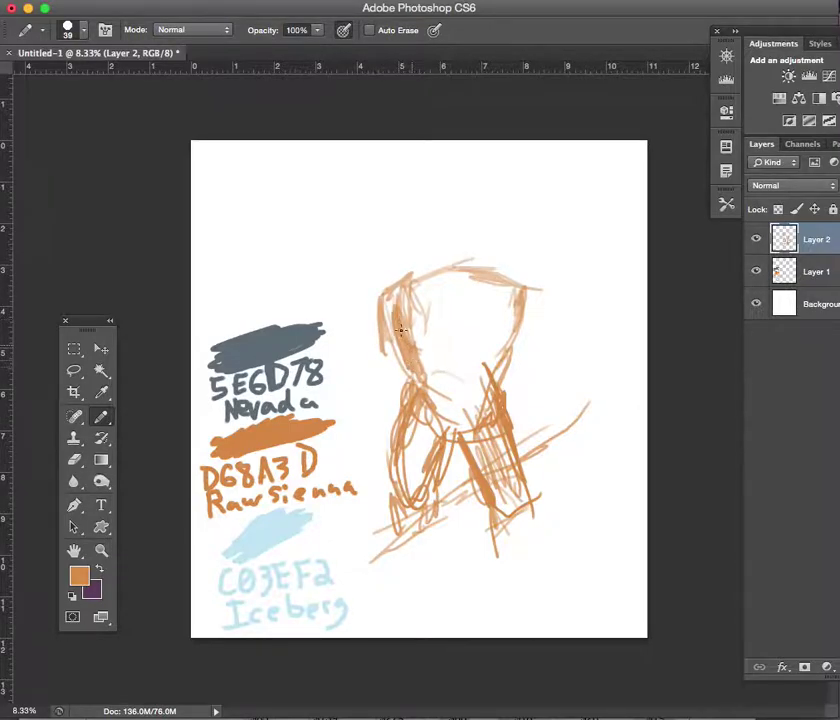
pyautogui.moveTo(435, 390); pyautogui.dragTo(457, 395)
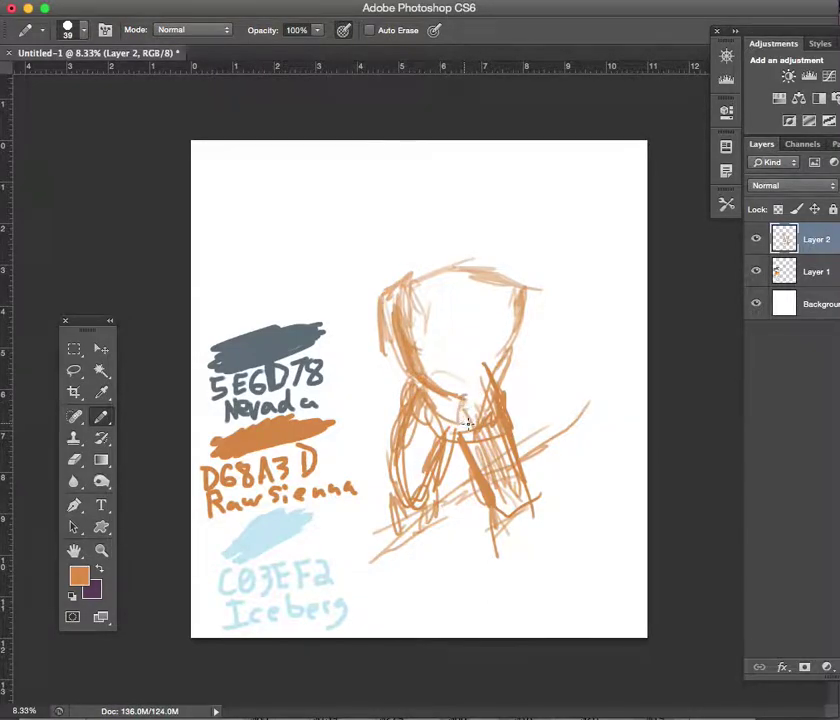
pyautogui.moveTo(478, 397); pyautogui.dragTo(467, 391)
pyautogui.moveTo(540, 296)
pyautogui.mouseDown()
pyautogui.moveTo(608, 318)
pyautogui.moveTo(548, 362)
pyautogui.moveTo(590, 335)
pyautogui.moveTo(563, 366)
pyautogui.moveTo(544, 338)
pyautogui.moveTo(553, 347)
pyautogui.mouseUp()
# Undo the stray arm stroke, then add chest hatching and a curve left of the figure
pyautogui.hotkey('ctrl', 'z')
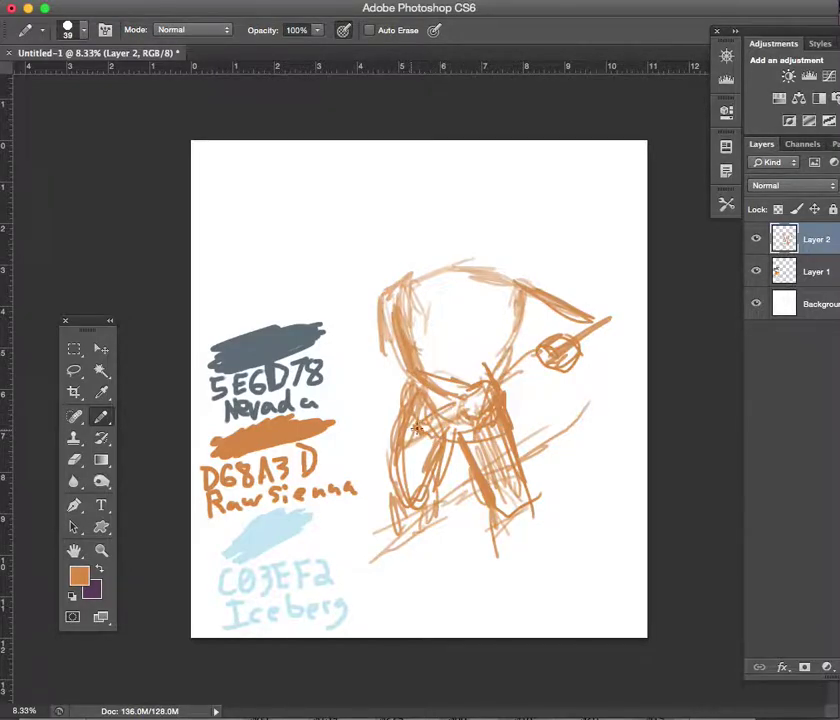
pyautogui.moveTo(455, 420)
pyautogui.mouseDown()
pyautogui.moveTo(439, 422)
pyautogui.moveTo(540, 362)
pyautogui.mouseUp()
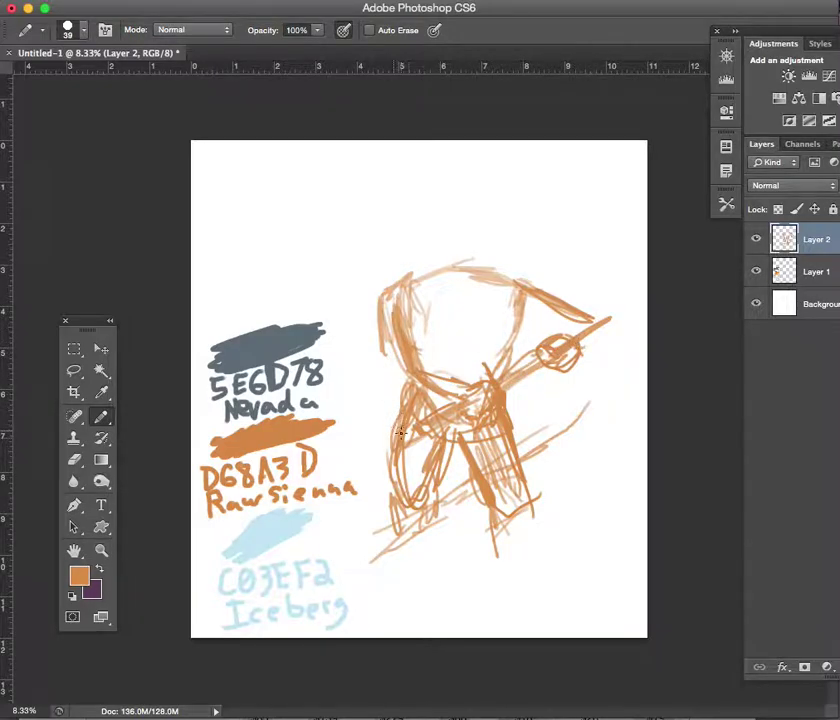
pyautogui.moveTo(380, 404); pyautogui.dragTo(358, 445)
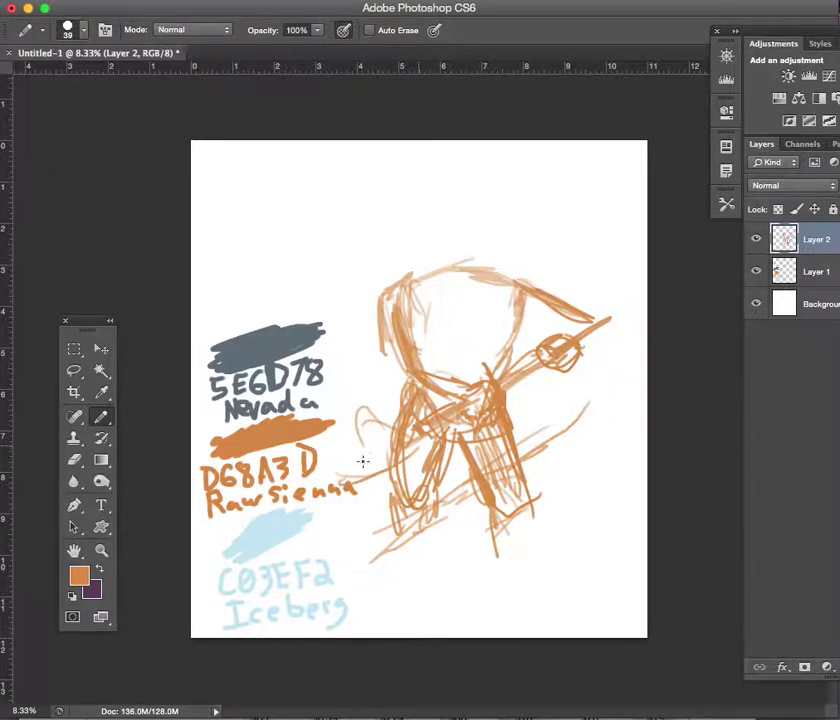
# Draw the shovel handle and blade reaching left toward the Nevada label, and begin the head
pyautogui.moveTo(345, 487); pyautogui.dragTo(400, 478)
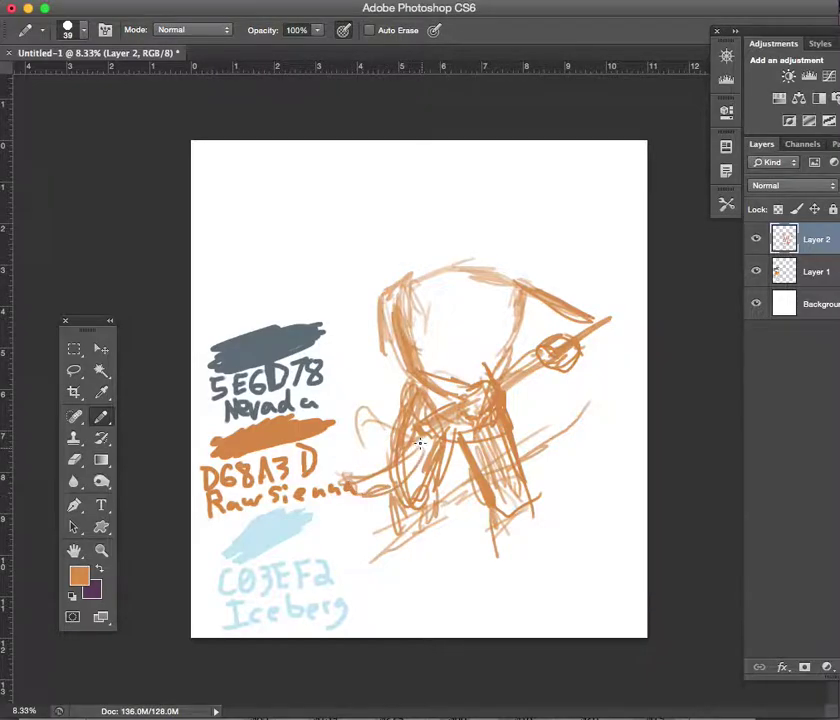
pyautogui.moveTo(340, 480); pyautogui.dragTo(428, 443)
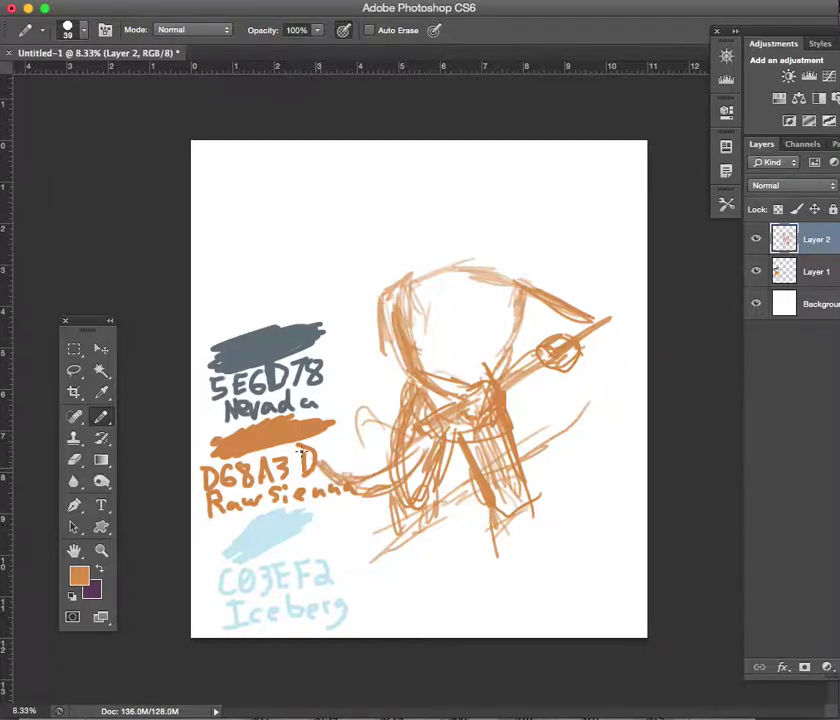
pyautogui.moveTo(362, 412); pyautogui.dragTo(320, 418)
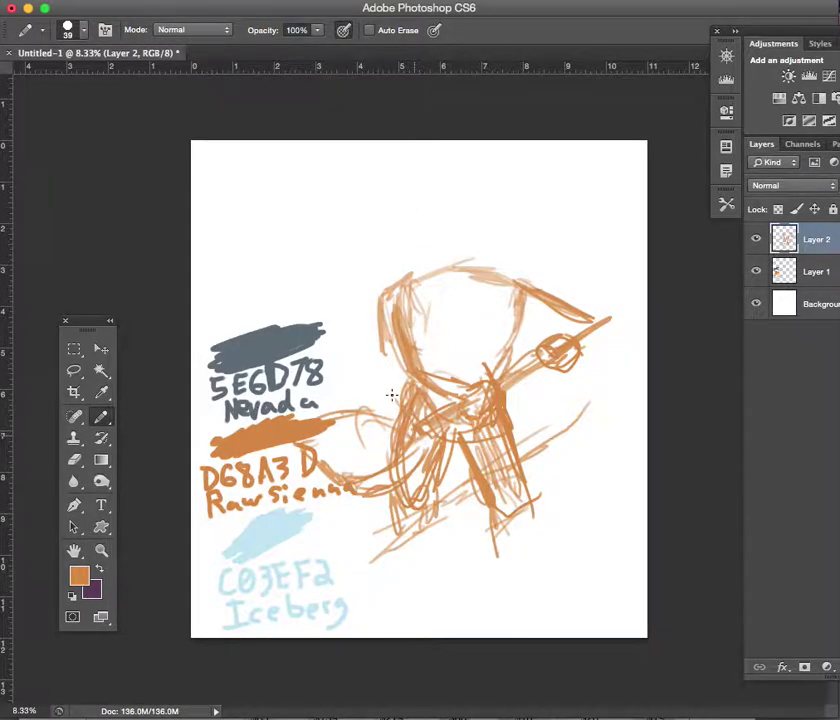
pyautogui.moveTo(372, 396); pyautogui.dragTo(324, 392)
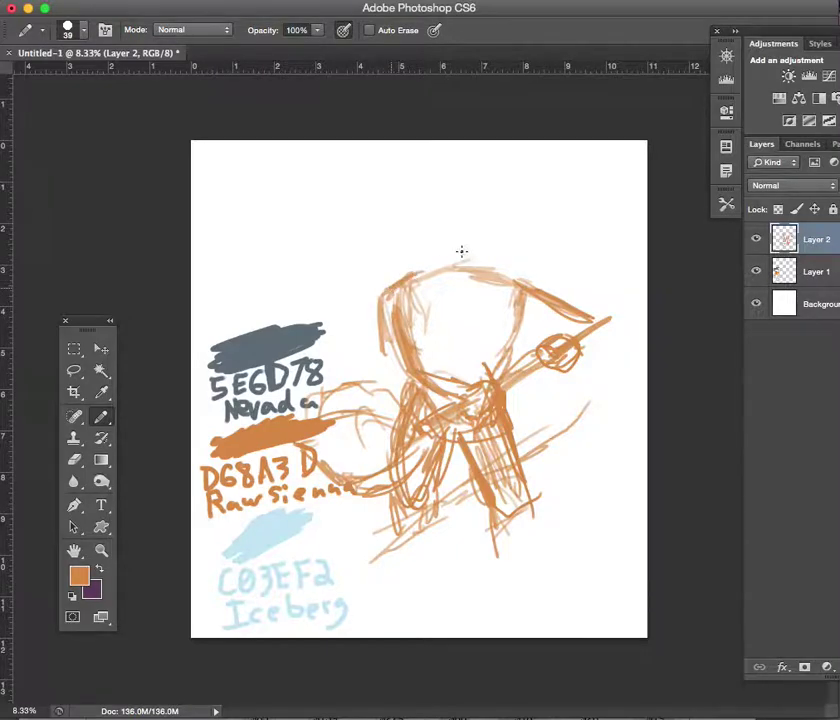
pyautogui.moveTo(452, 276)
pyautogui.mouseDown()
pyautogui.moveTo(456, 222)
pyautogui.moveTo(447, 243)
pyautogui.moveTo(467, 261)
pyautogui.moveTo(424, 232)
pyautogui.moveTo(435, 252)
pyautogui.moveTo(431, 225)
pyautogui.moveTo(450, 206)
pyautogui.moveTo(481, 254)
pyautogui.moveTo(452, 281)
pyautogui.mouseUp()
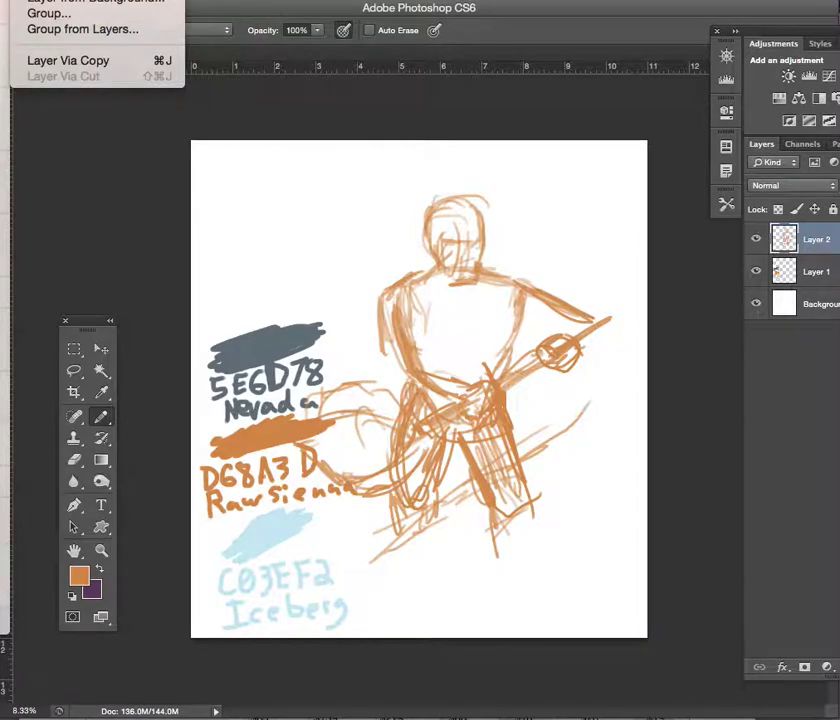
# Add Layer 3 through the New Layer dialog with Shift+Ctrl+N
pyautogui.hotkey('ctrl', 'shift', 'n')
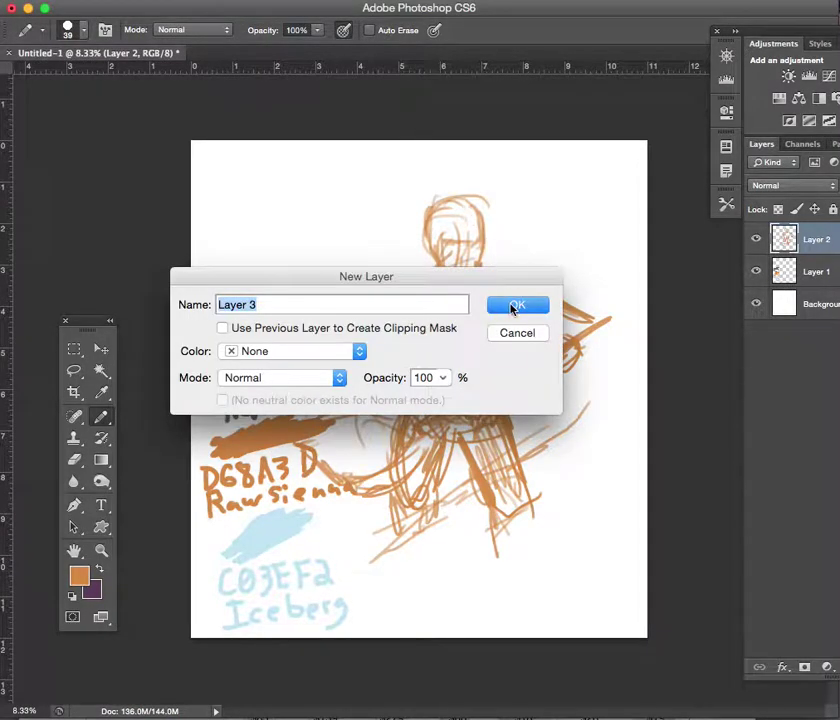
pyautogui.click(512, 305)
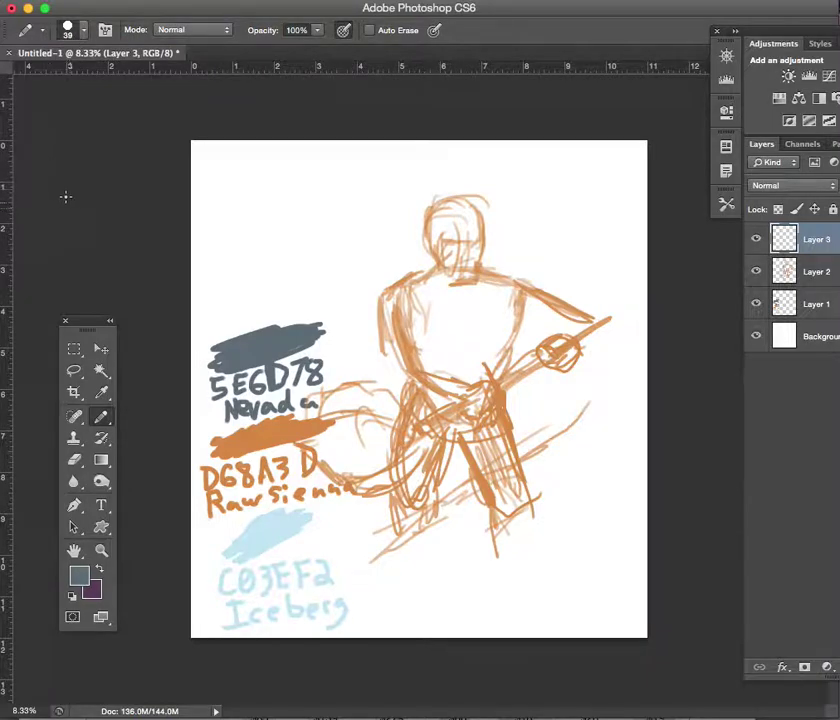
# Draw a grey right-arm line with the Brush, then return to the Pencil and outline the left torso
pyautogui.rightClick(104, 416)
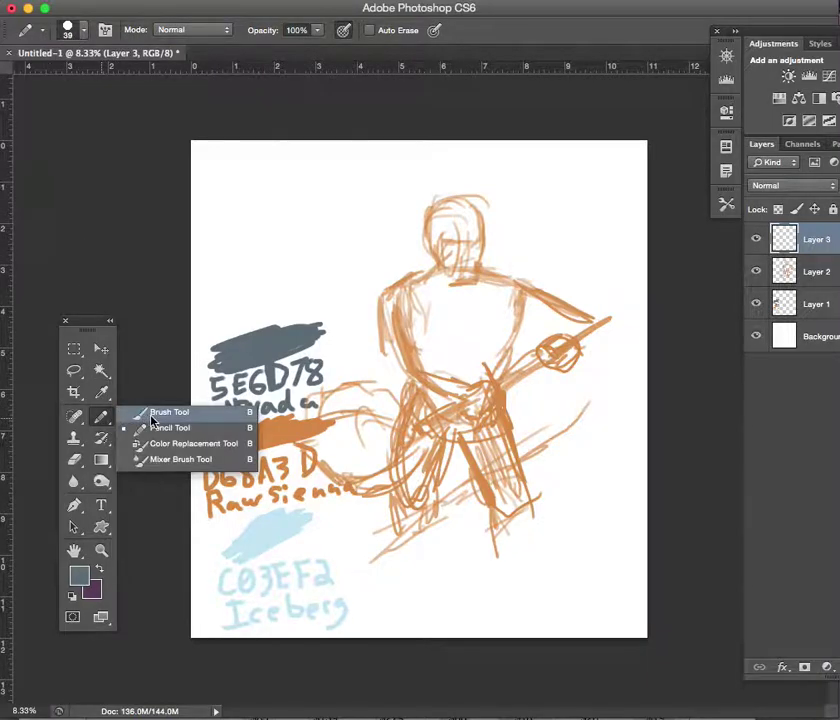
pyautogui.click(152, 415)
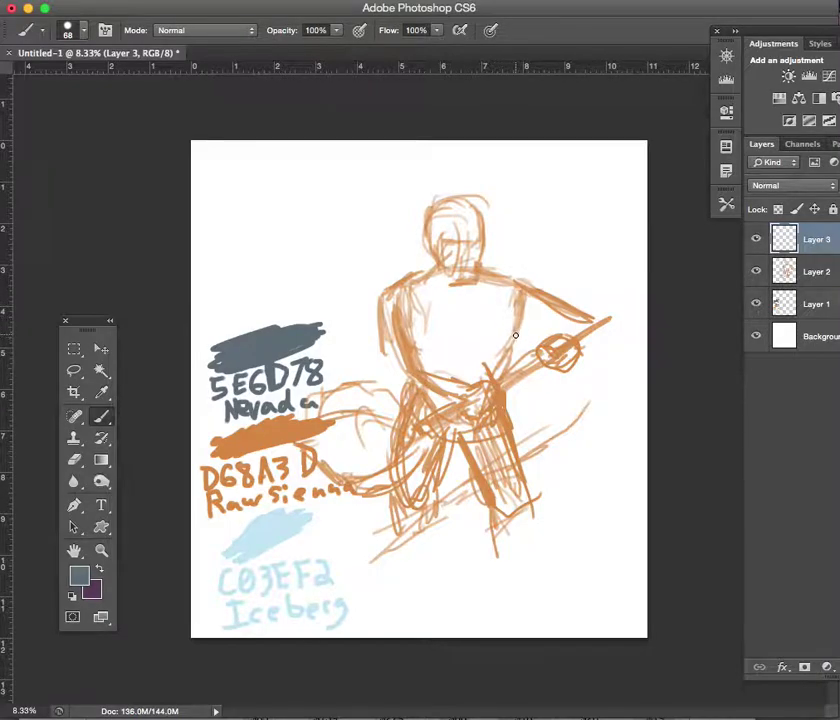
pyautogui.moveTo(514, 344); pyautogui.dragTo(510, 359)
pyautogui.click(101, 417)
pyautogui.click(140, 427)
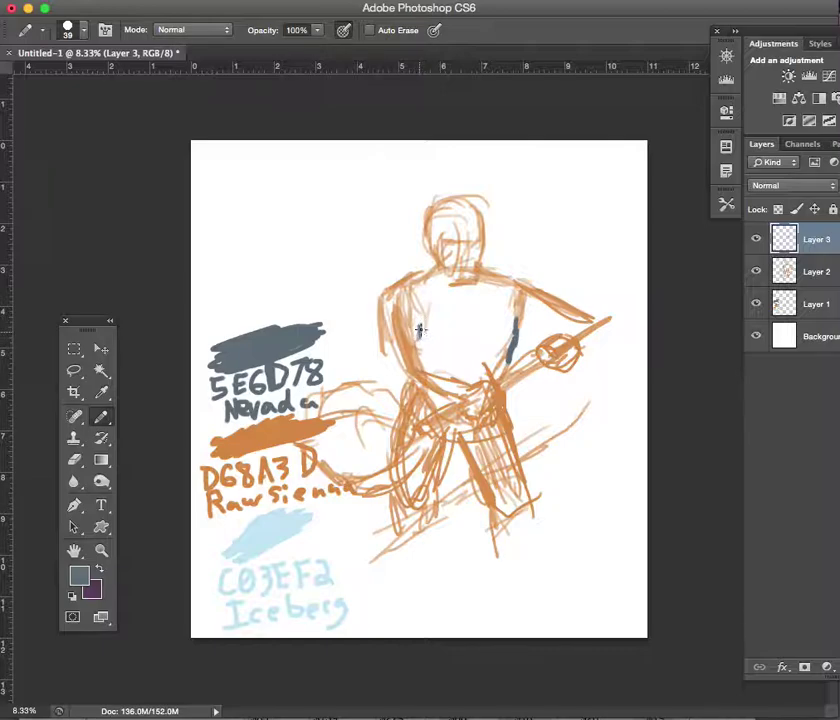
pyautogui.moveTo(419, 330); pyautogui.dragTo(420, 347)
pyautogui.moveTo(426, 344); pyautogui.dragTo(434, 365)
# Outline the left shoulder, waist, right torso, right shoulder, upper arm and forearm in grey
pyautogui.moveTo(421, 273)
pyautogui.mouseDown()
pyautogui.moveTo(384, 298)
pyautogui.moveTo(384, 340)
pyautogui.mouseUp()
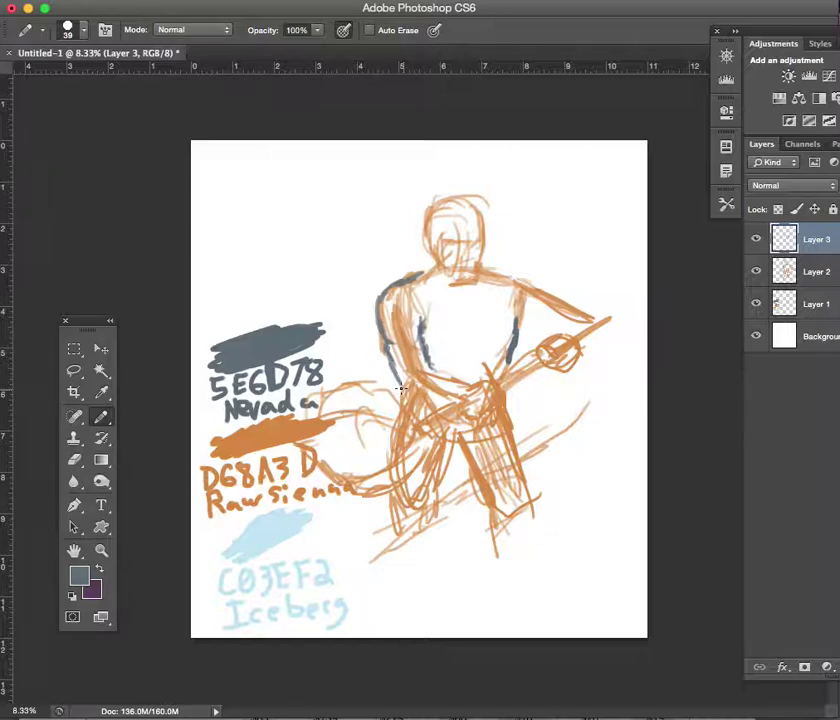
pyautogui.moveTo(410, 396)
pyautogui.mouseDown()
pyautogui.moveTo(444, 402)
pyautogui.moveTo(452, 393)
pyautogui.mouseUp()
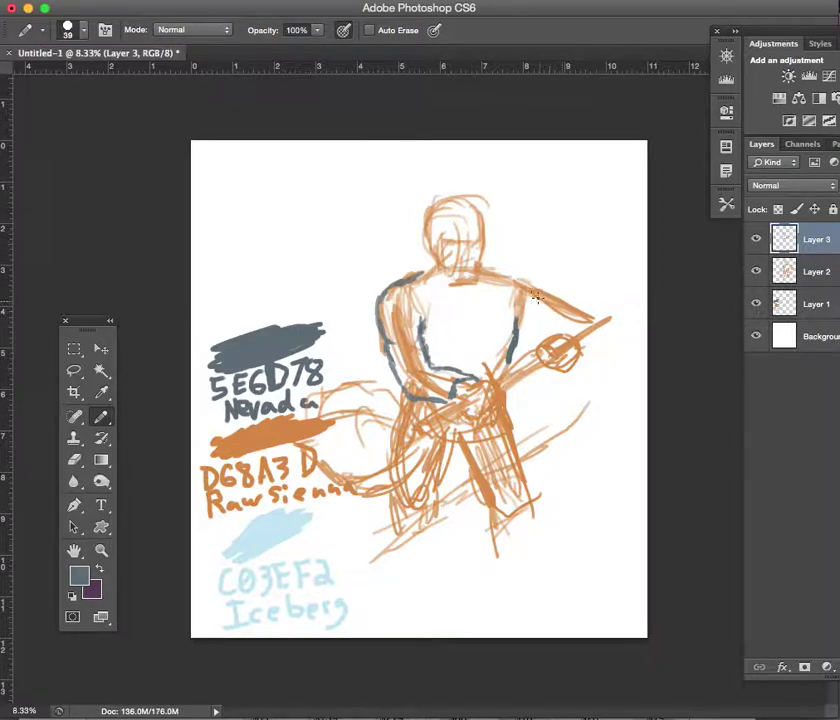
pyautogui.moveTo(536, 323); pyautogui.dragTo(519, 328)
pyautogui.moveTo(533, 328); pyautogui.dragTo(557, 327)
pyautogui.moveTo(530, 281); pyautogui.dragTo(553, 289)
pyautogui.moveTo(553, 289)
pyautogui.mouseDown()
pyautogui.moveTo(597, 314)
pyautogui.moveTo(598, 336)
pyautogui.moveTo(607, 311)
pyautogui.mouseUp()
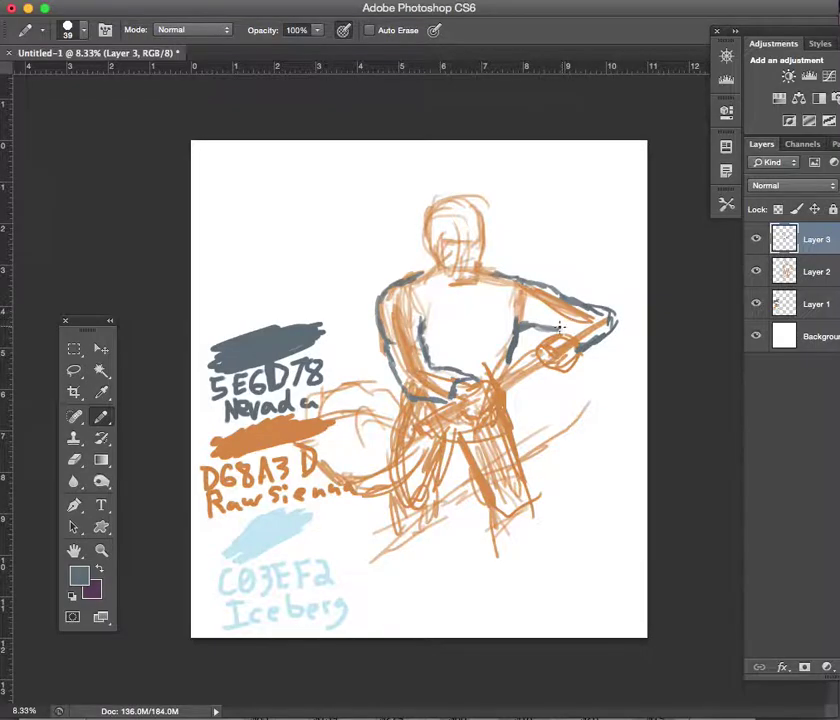
pyautogui.moveTo(558, 328); pyautogui.dragTo(571, 319)
# Outline the neck, top of the head and hood in grey
pyautogui.moveTo(428, 268)
pyautogui.mouseDown()
pyautogui.moveTo(421, 259)
pyautogui.moveTo(461, 292)
pyautogui.mouseUp()
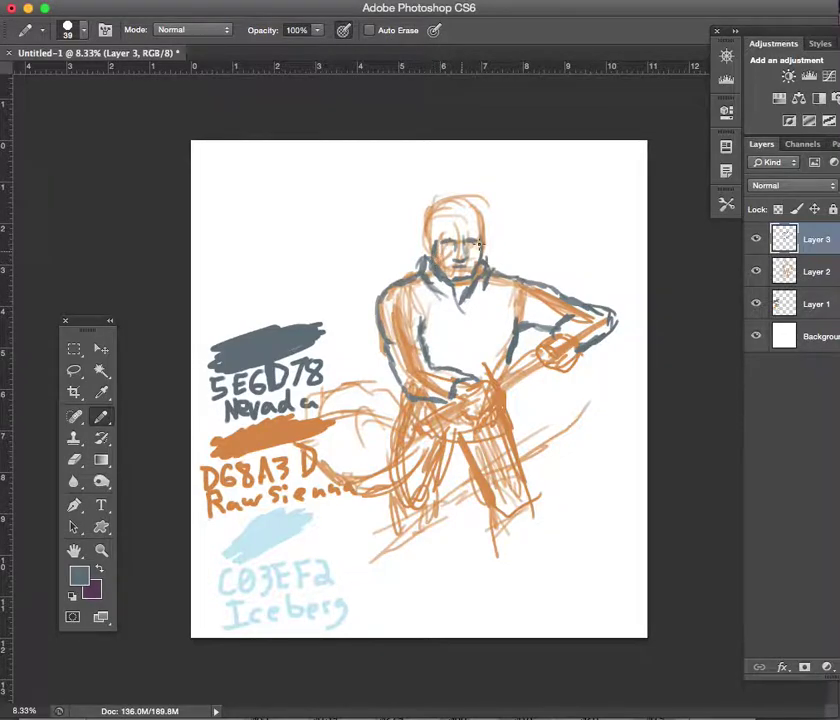
pyautogui.moveTo(434, 243); pyautogui.dragTo(463, 225)
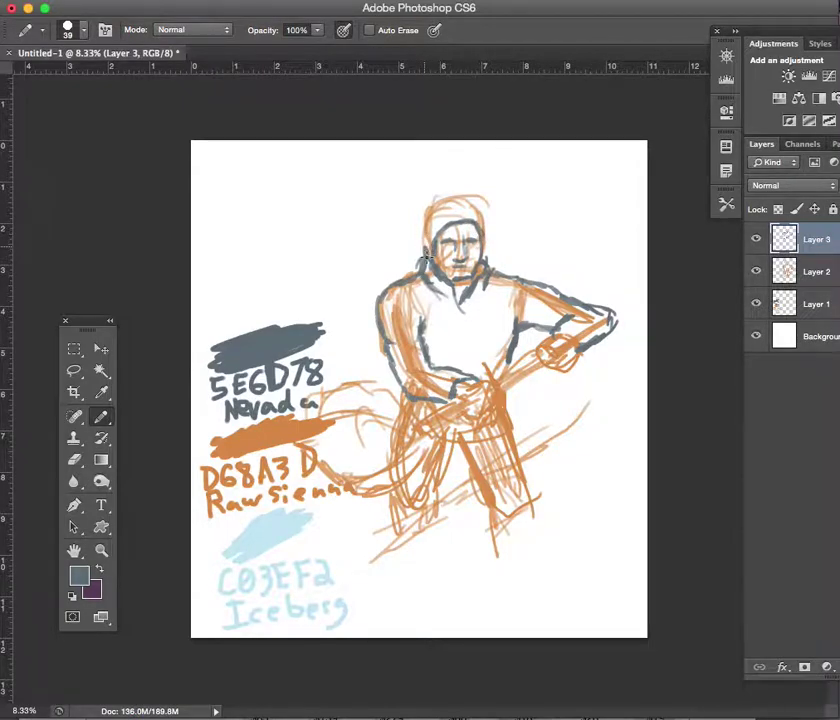
pyautogui.moveTo(421, 234)
pyautogui.mouseDown()
pyautogui.moveTo(455, 192)
pyautogui.moveTo(480, 210)
pyautogui.mouseUp()
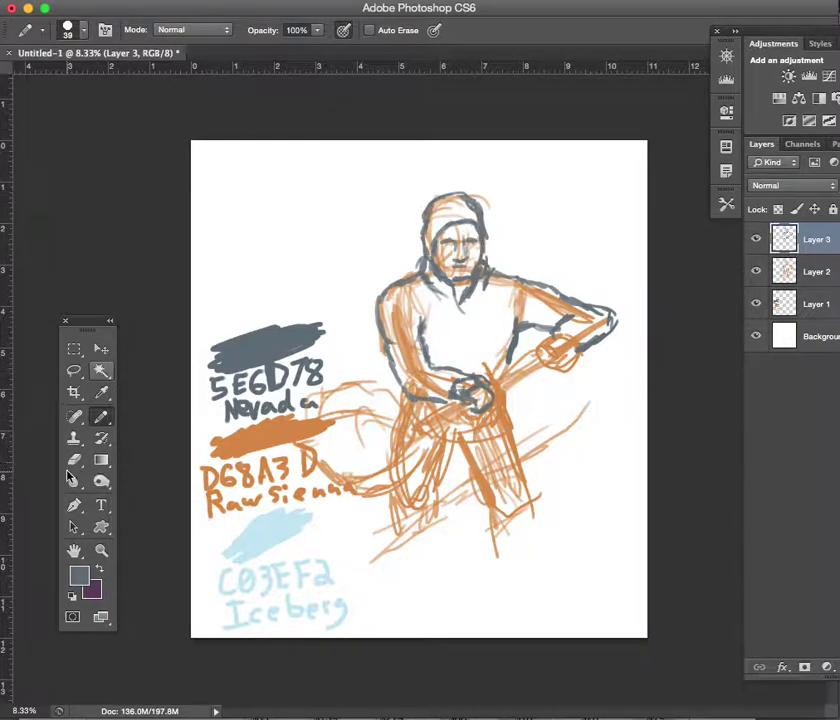
# Briefly pick the Eraser, return to the Pencil and draw the shovel shaft between the hands
pyautogui.press('e')
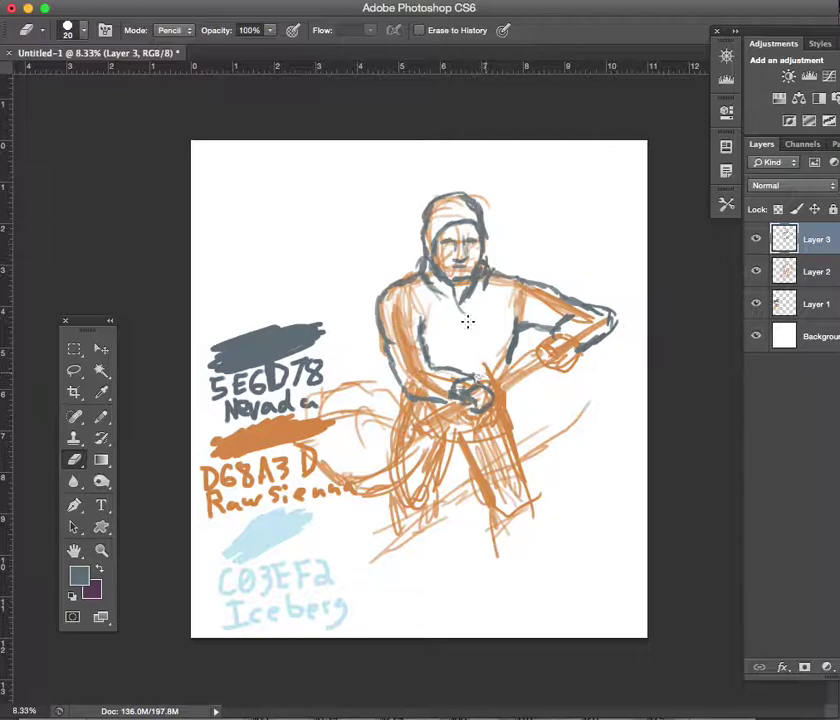
pyautogui.click(101, 417)
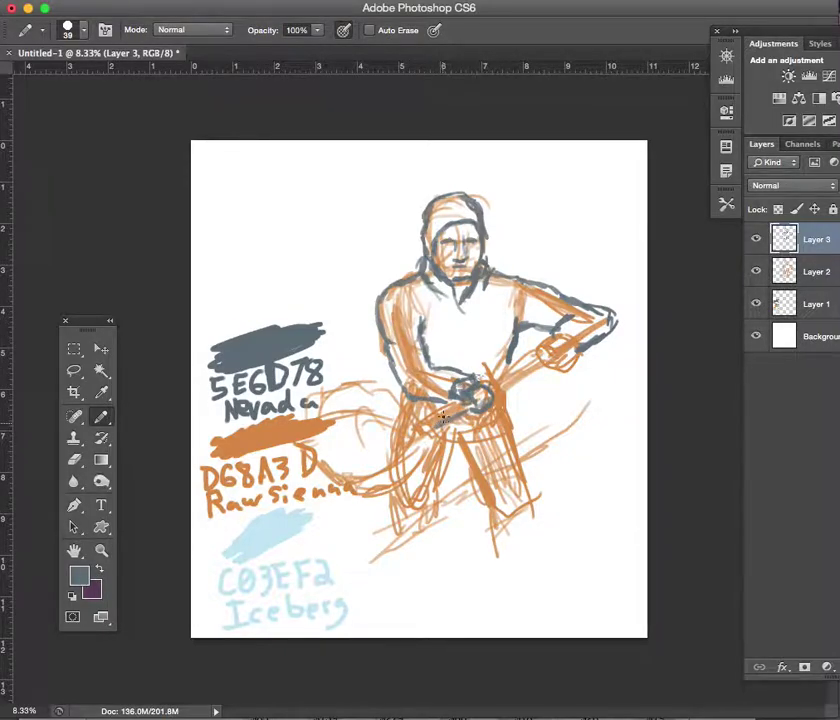
pyautogui.moveTo(439, 417); pyautogui.dragTo(471, 395)
pyautogui.moveTo(455, 413); pyautogui.dragTo(553, 360)
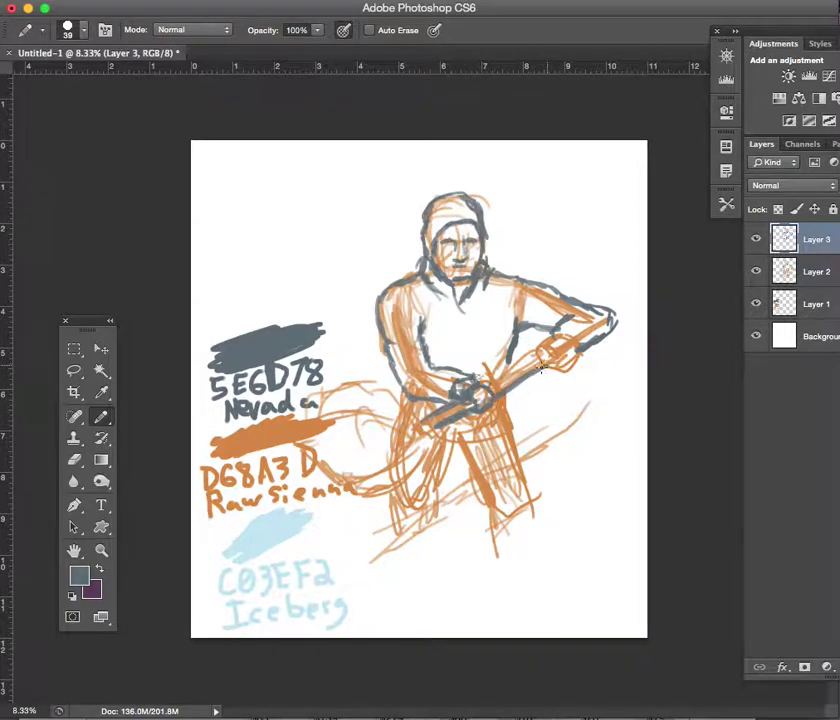
pyautogui.moveTo(490, 390); pyautogui.dragTo(536, 361)
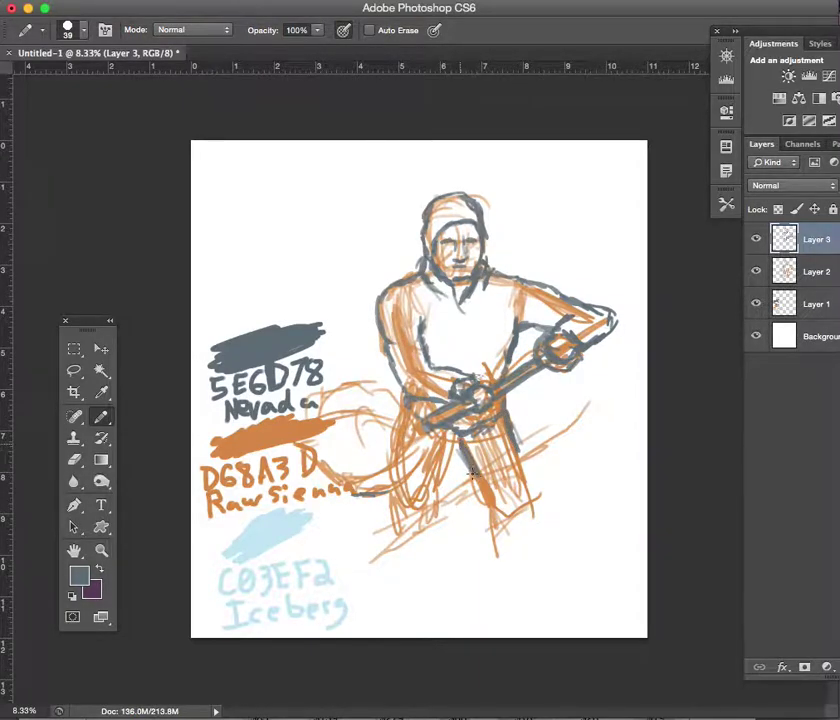
# Outline the man's legs and lower left leg in grey
pyautogui.moveTo(459, 444)
pyautogui.mouseDown()
pyautogui.moveTo(476, 482)
pyautogui.moveTo(481, 474)
pyautogui.mouseUp()
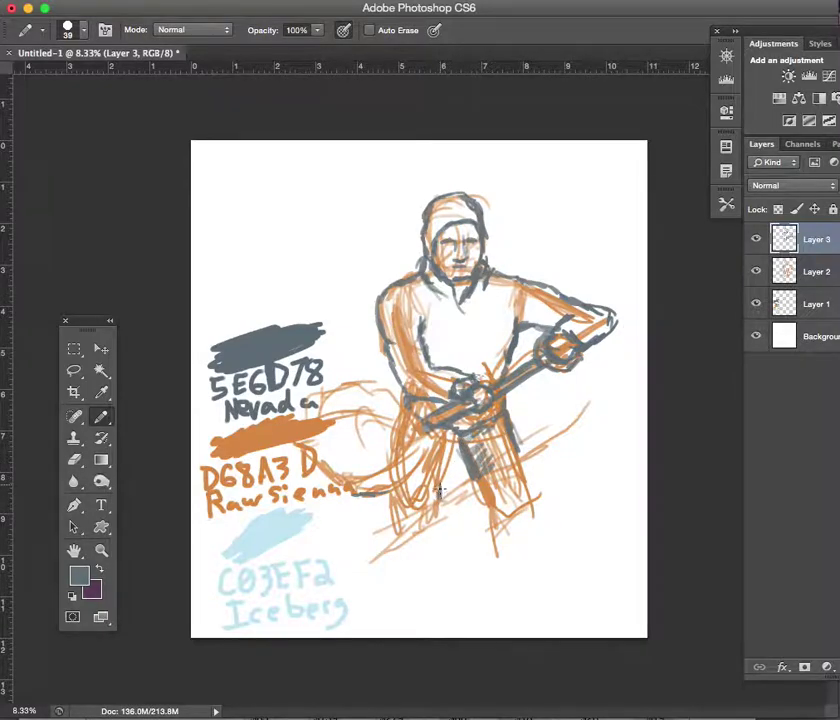
pyautogui.moveTo(450, 446); pyautogui.dragTo(436, 488)
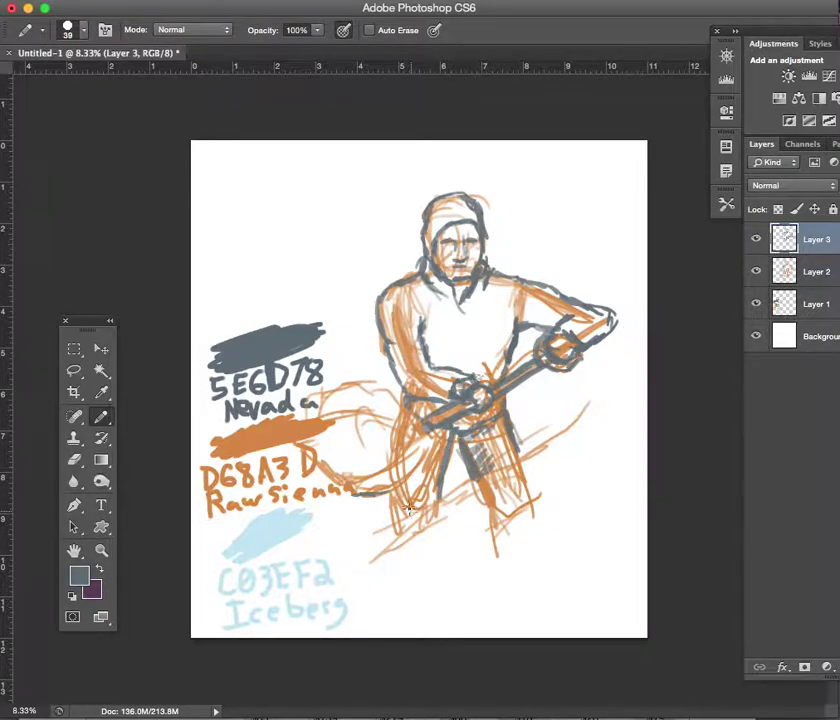
pyautogui.moveTo(399, 530); pyautogui.dragTo(396, 498)
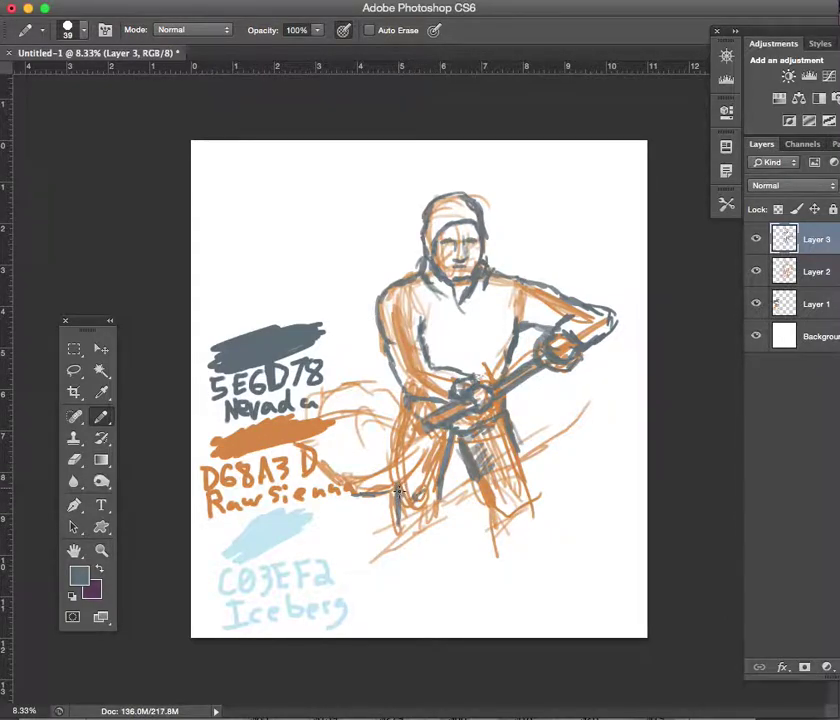
pyautogui.moveTo(368, 493); pyautogui.dragTo(418, 470)
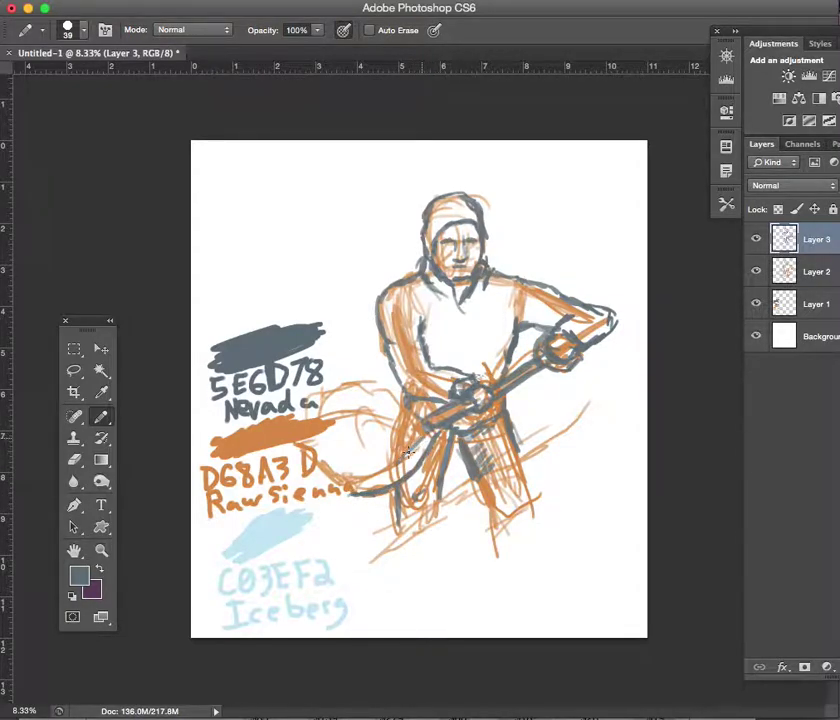
# Draw the thrown-snow curve over the colour notes and the shovel blade's long bottom edge
pyautogui.moveTo(343, 483); pyautogui.dragTo(303, 452)
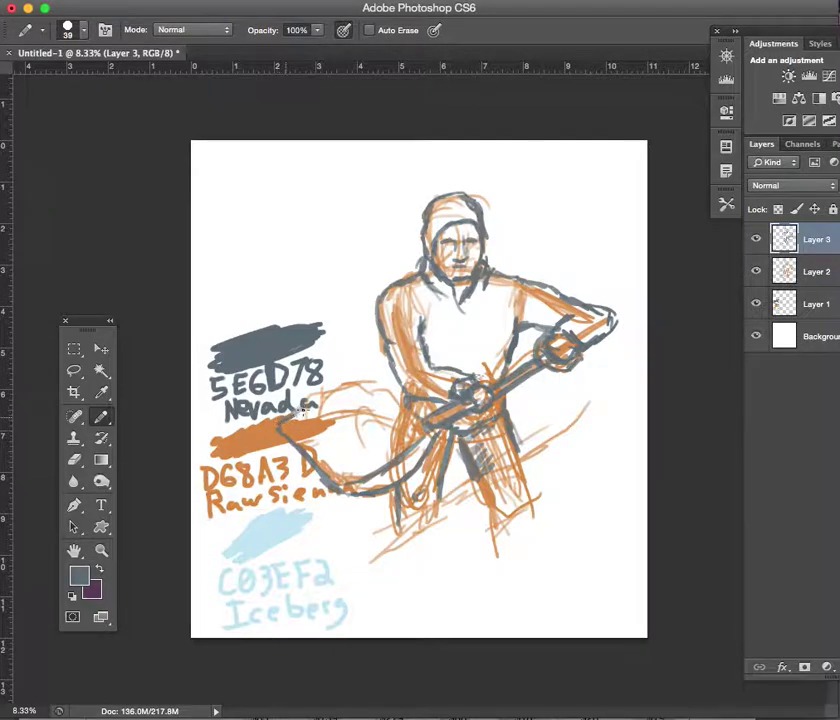
pyautogui.moveTo(325, 456); pyautogui.dragTo(322, 466)
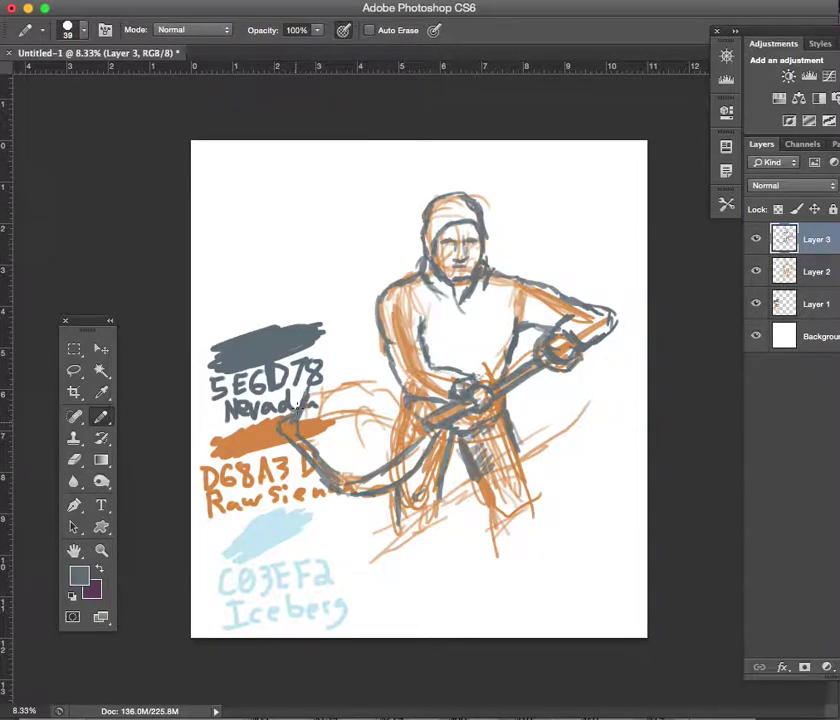
pyautogui.moveTo(337, 373); pyautogui.dragTo(380, 376)
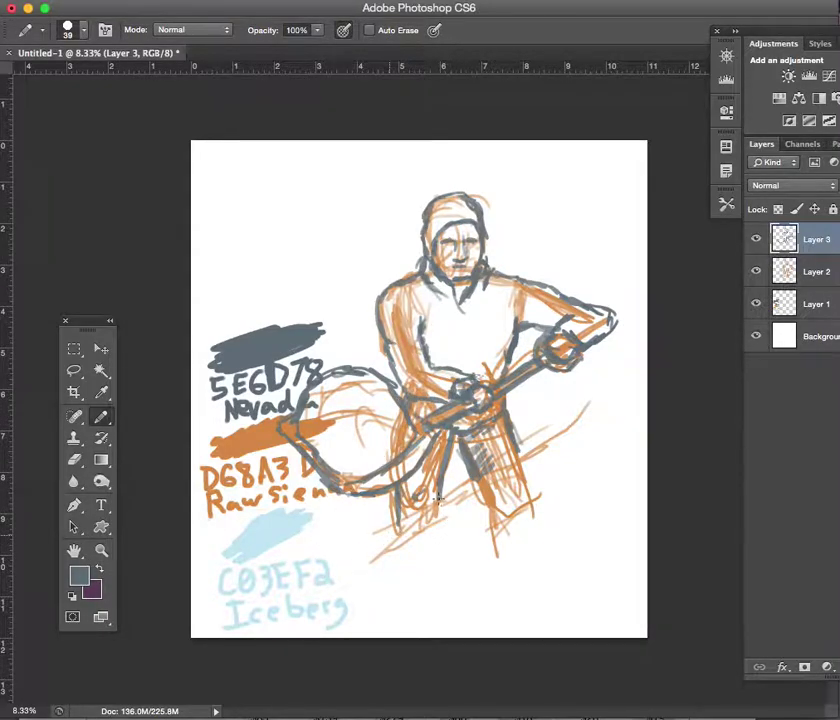
pyautogui.moveTo(357, 535); pyautogui.dragTo(418, 498)
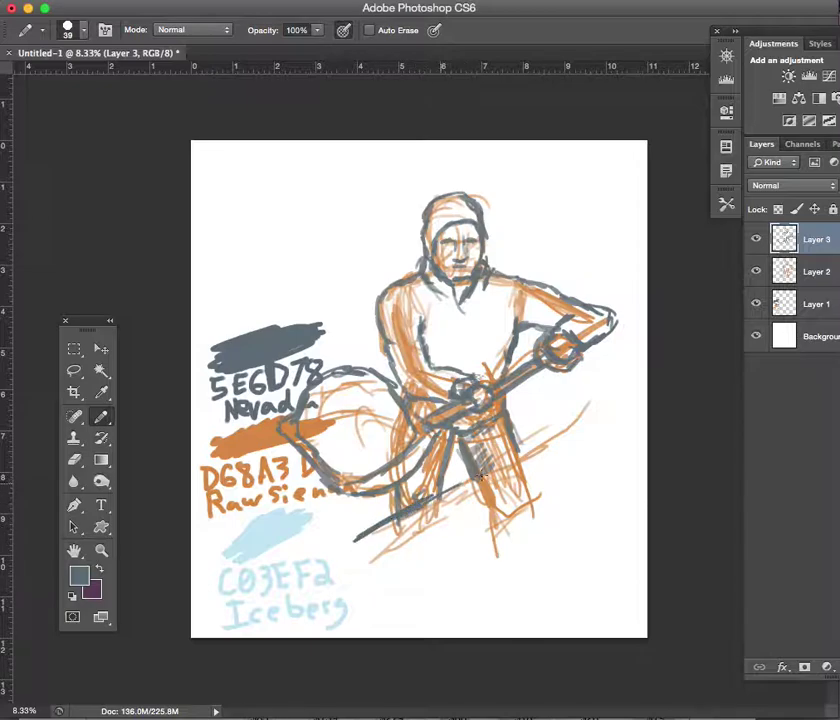
pyautogui.moveTo(354, 540)
pyautogui.mouseDown()
pyautogui.moveTo(522, 458)
pyautogui.moveTo(600, 386)
pyautogui.mouseUp()
pyautogui.moveTo(505, 395); pyautogui.dragTo(528, 387)
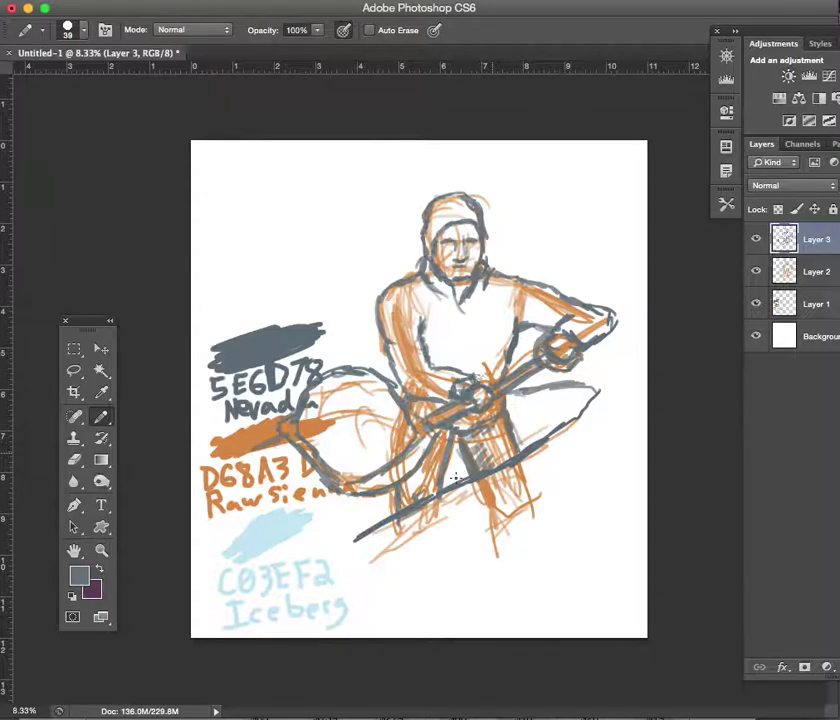
# Hatch grey over the lower torso and shovel blade, draw the coat zipper, and shade the left chest
pyautogui.moveTo(463, 478)
pyautogui.mouseDown()
pyautogui.moveTo(475, 452)
pyautogui.moveTo(457, 456)
pyautogui.moveTo(461, 473)
pyautogui.mouseUp()
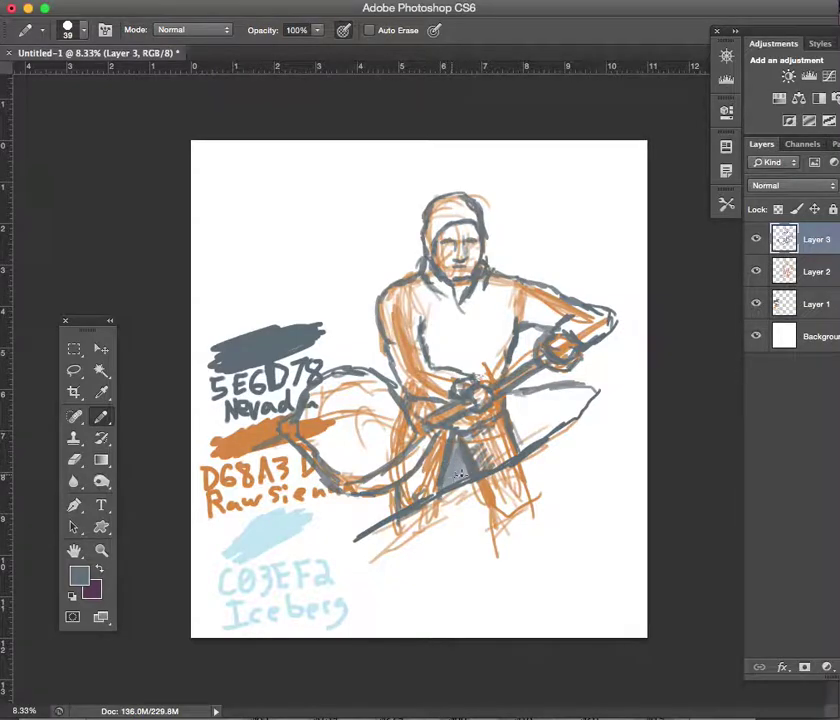
pyautogui.moveTo(535, 422)
pyautogui.mouseDown()
pyautogui.moveTo(572, 412)
pyautogui.moveTo(510, 417)
pyautogui.moveTo(574, 410)
pyautogui.mouseUp()
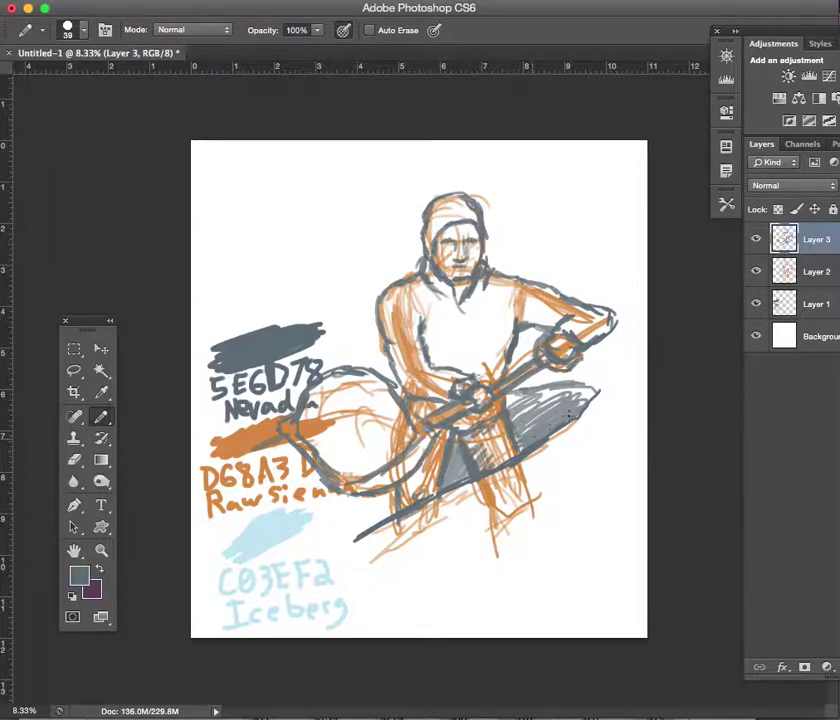
pyautogui.moveTo(395, 510)
pyautogui.mouseDown()
pyautogui.moveTo(357, 509)
pyautogui.moveTo(338, 486)
pyautogui.mouseUp()
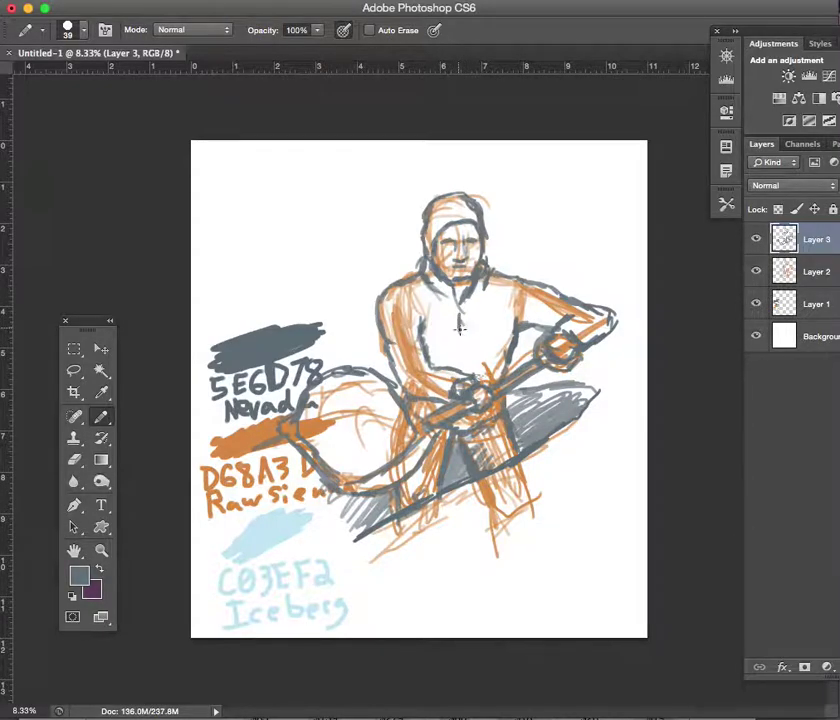
pyautogui.moveTo(459, 322)
pyautogui.mouseDown()
pyautogui.moveTo(460, 340)
pyautogui.moveTo(422, 335)
pyautogui.mouseUp()
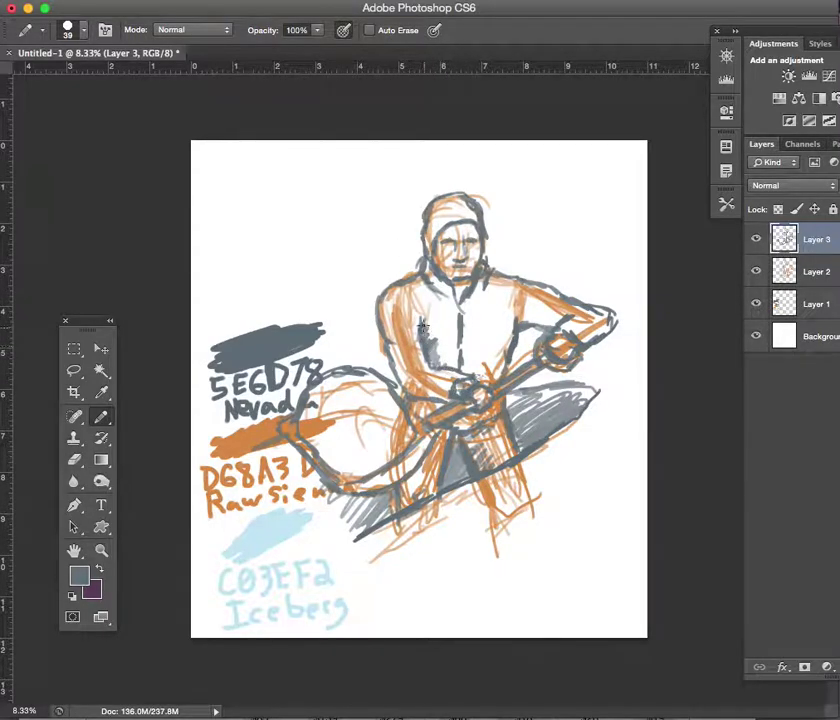
pyautogui.moveTo(421, 326); pyautogui.dragTo(438, 345)
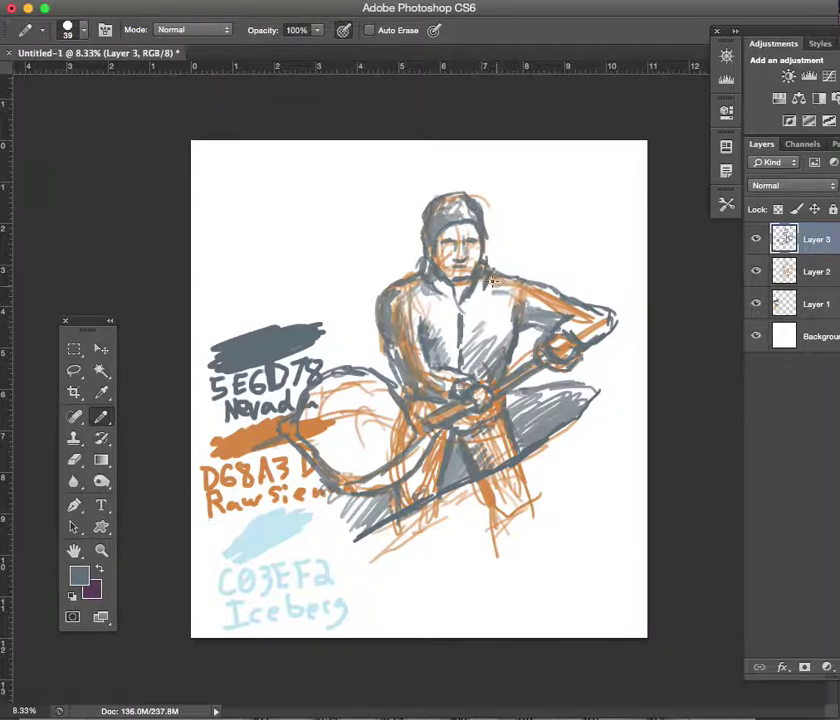
# Hatch grey over the arm, lap, left arm and torso, and raised right shoulder
pyautogui.moveTo(528, 301); pyautogui.dragTo(614, 322)
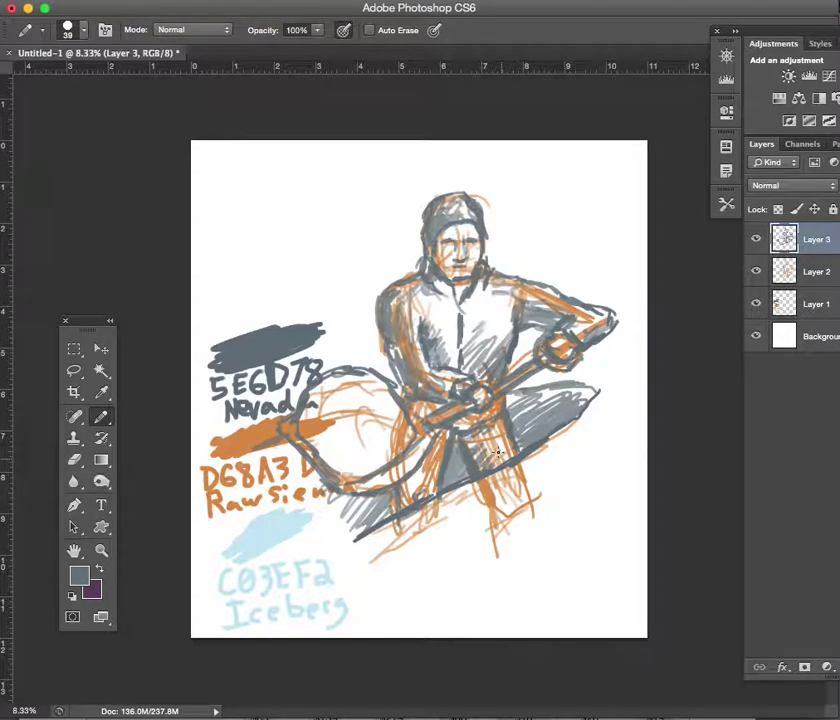
pyautogui.moveTo(488, 446); pyautogui.dragTo(508, 458)
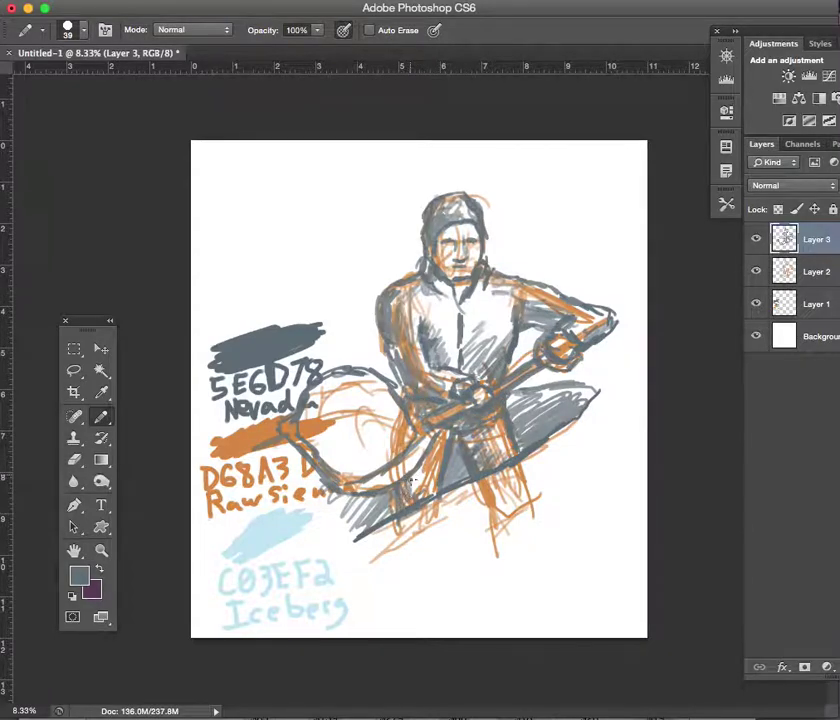
pyautogui.moveTo(400, 313)
pyautogui.mouseDown()
pyautogui.moveTo(402, 354)
pyautogui.moveTo(515, 313)
pyautogui.moveTo(447, 285)
pyautogui.mouseUp()
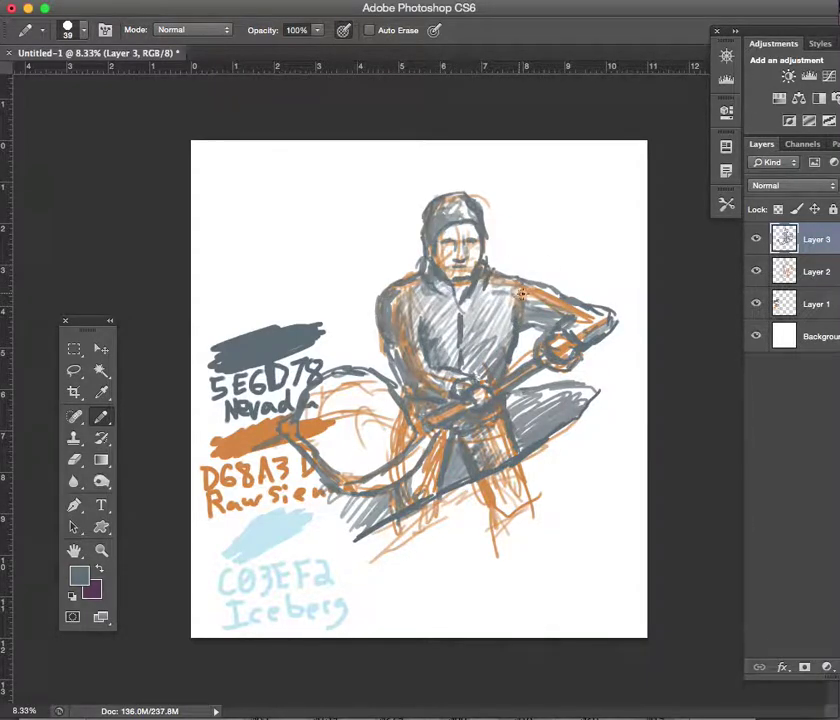
pyautogui.moveTo(522, 291); pyautogui.dragTo(570, 328)
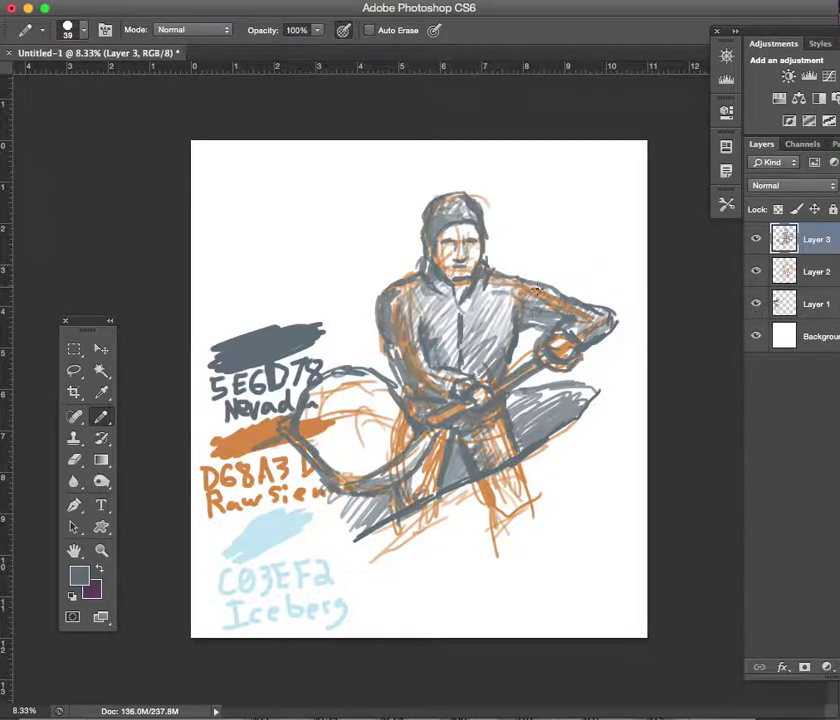
# Sample Raw Sienna, hide Layer 2's rough sketch, and paint the shovel handle sienna
pyautogui.keyDown('alt'); pyautogui.click(245, 437); pyautogui.keyUp('alt')
pyautogui.click(756, 271)
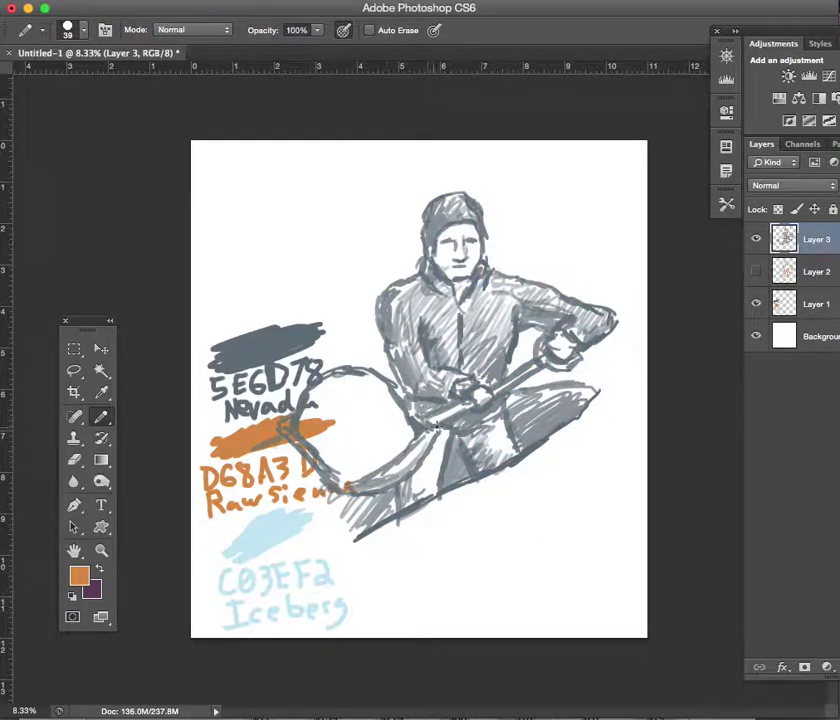
pyautogui.moveTo(434, 422); pyautogui.dragTo(470, 404)
pyautogui.moveTo(497, 395); pyautogui.dragTo(523, 371)
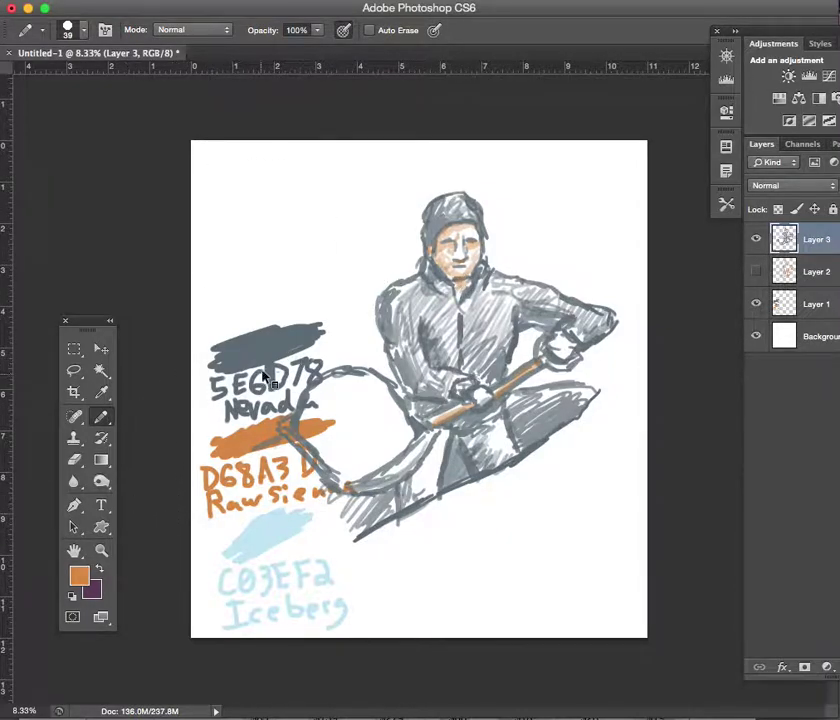
# Sample Nevada grey and hatch darker shading across the man's chest, torso and right arm
pyautogui.keyDown('alt'); pyautogui.click(268, 334); pyautogui.keyUp('alt')
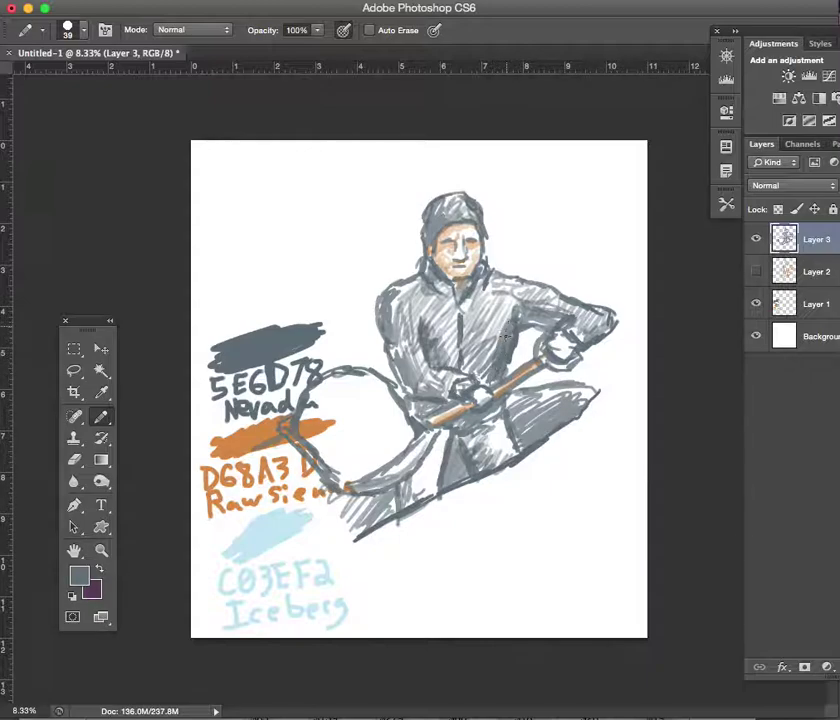
pyautogui.moveTo(507, 324); pyautogui.dragTo(470, 370)
pyautogui.moveTo(495, 305)
pyautogui.mouseDown()
pyautogui.moveTo(465, 360)
pyautogui.moveTo(468, 375)
pyautogui.moveTo(483, 328)
pyautogui.moveTo(468, 295)
pyautogui.moveTo(487, 305)
pyautogui.mouseUp()
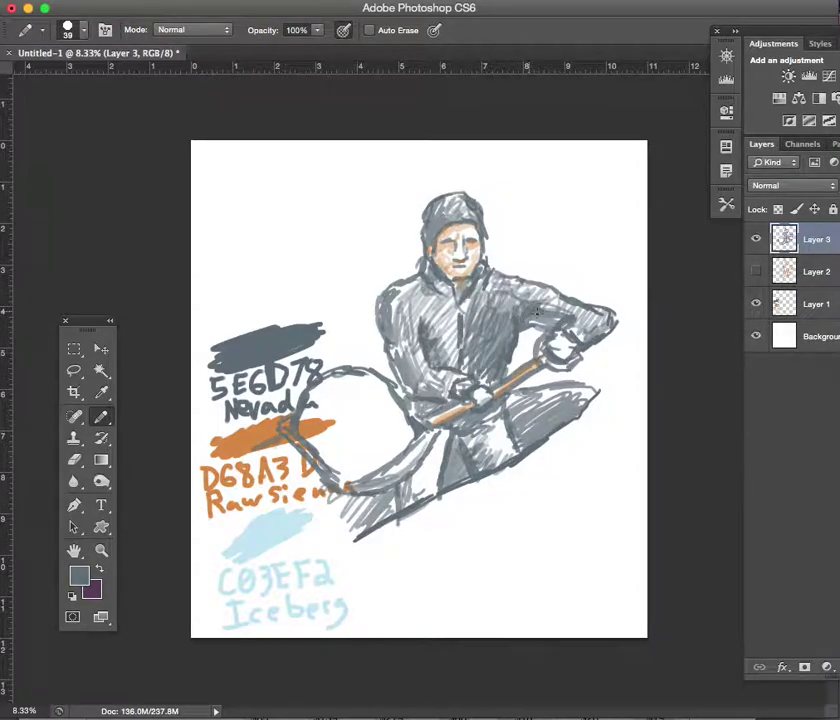
pyautogui.moveTo(540, 309); pyautogui.dragTo(555, 315)
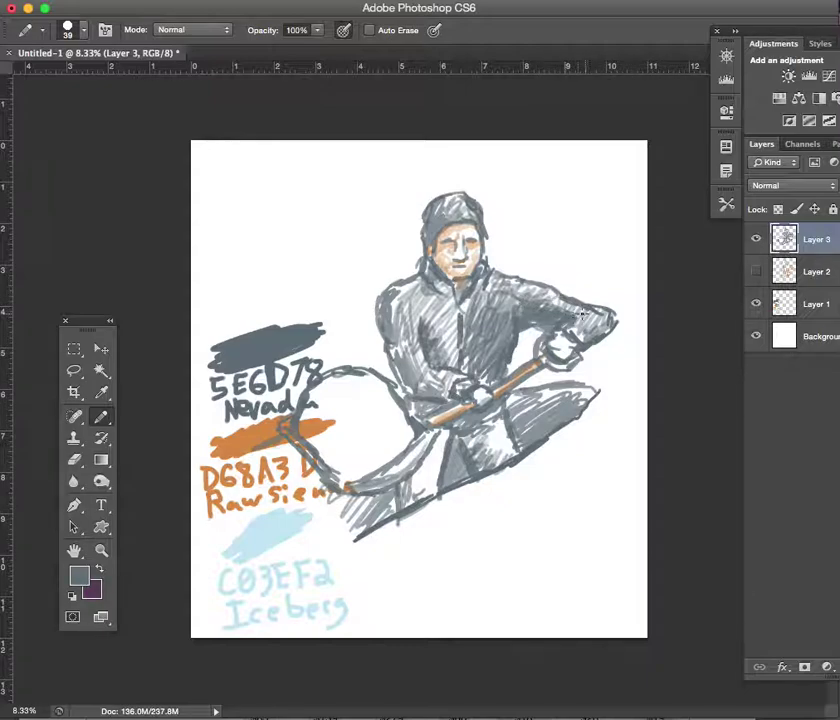
pyautogui.moveTo(549, 294); pyautogui.dragTo(600, 322)
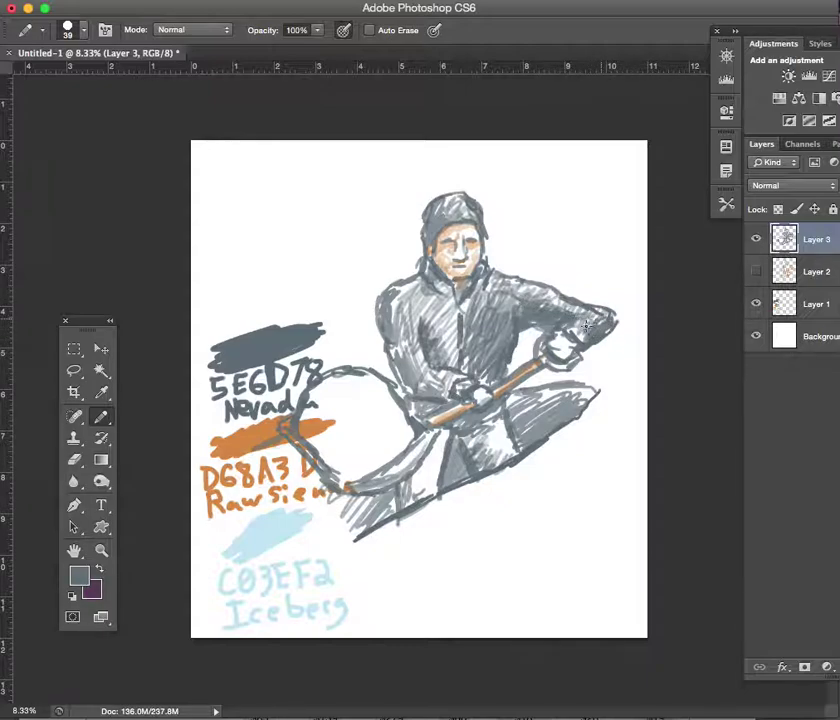
pyautogui.moveTo(431, 356)
pyautogui.mouseDown()
pyautogui.moveTo(460, 358)
pyautogui.moveTo(441, 314)
pyautogui.moveTo(408, 340)
pyautogui.moveTo(398, 372)
pyautogui.moveTo(405, 340)
pyautogui.moveTo(472, 287)
pyautogui.mouseUp()
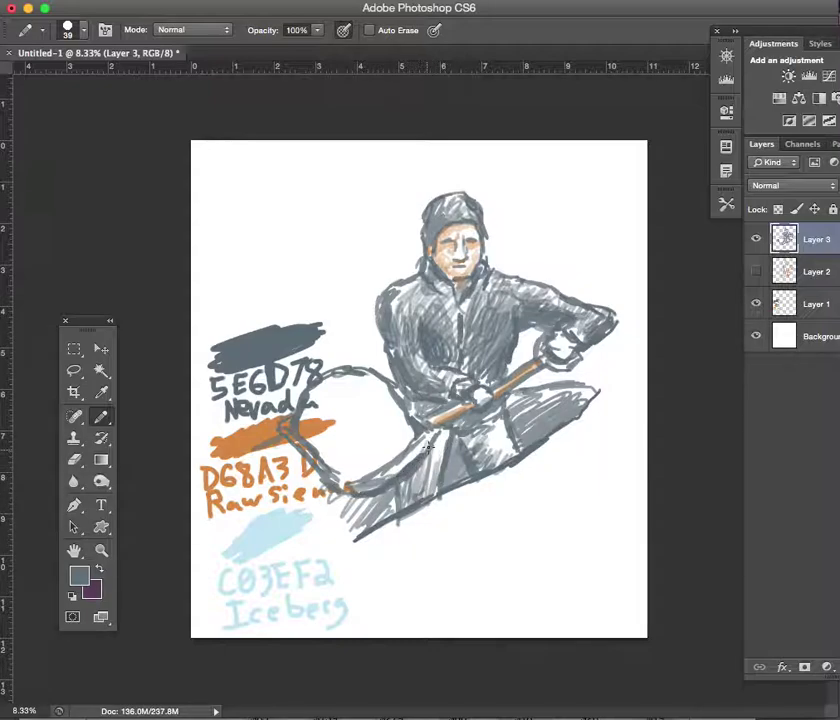
# Strengthen the shovel's left outline, hatch the knee grey, and sample the sienna orange
pyautogui.moveTo(335, 488); pyautogui.dragTo(290, 445)
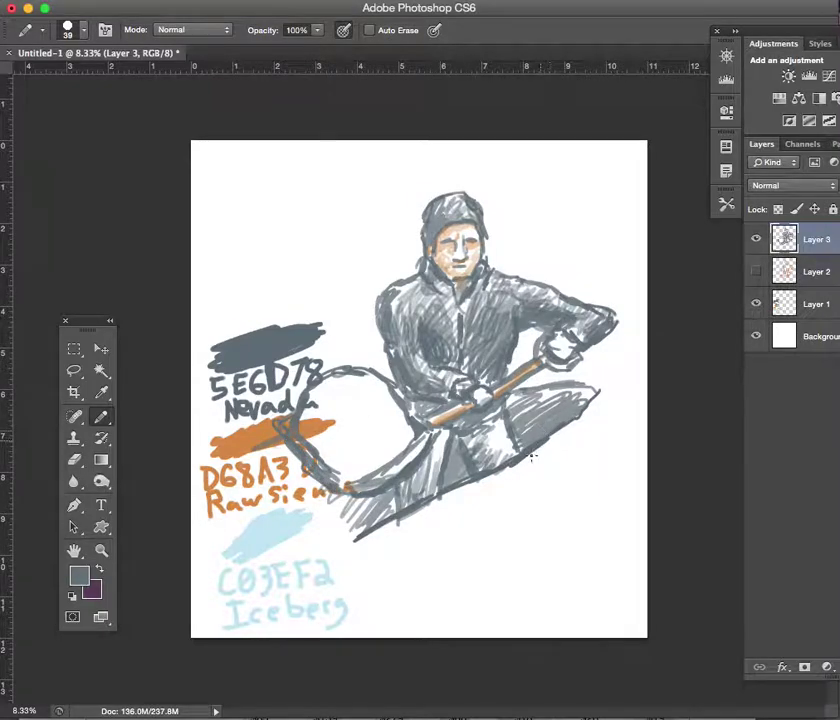
pyautogui.moveTo(531, 456); pyautogui.dragTo(584, 408)
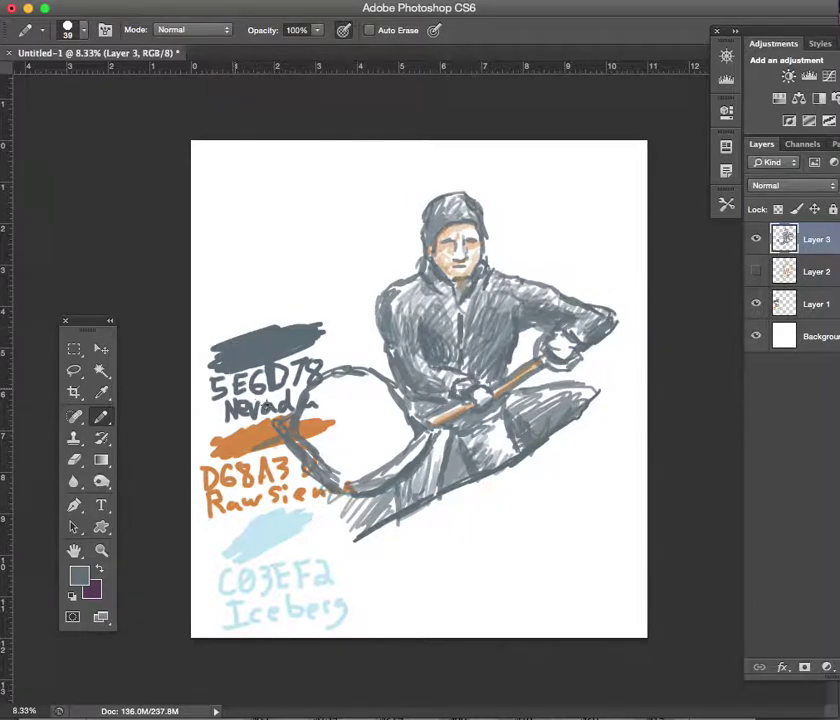
pyautogui.keyDown('alt'); pyautogui.click(240, 432); pyautogui.keyUp('alt')
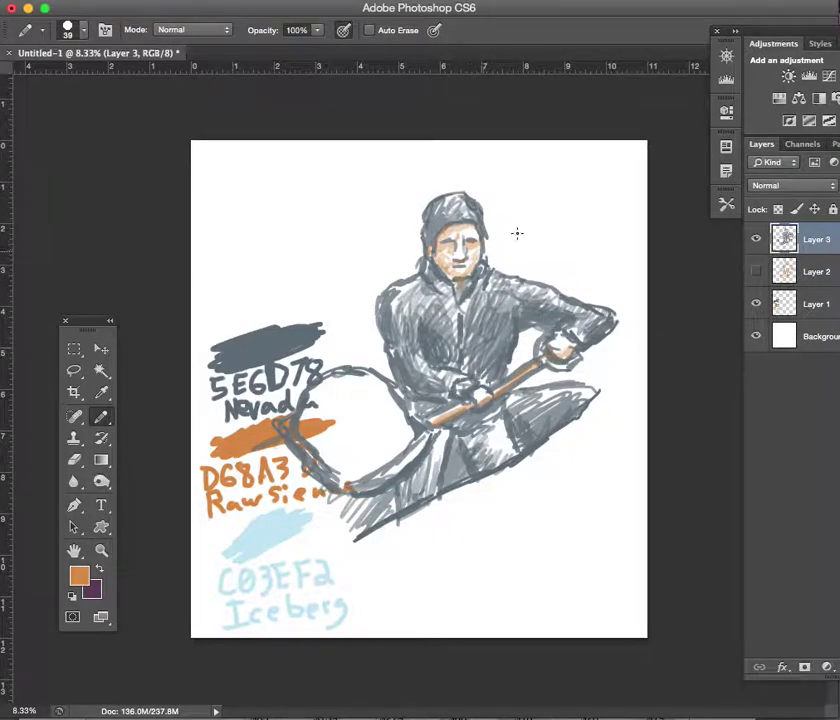
# Sample the dark slate grey 5E6D78 from its swatch
pyautogui.keyDown('alt'); pyautogui.click(268, 337); pyautogui.keyUp('alt')
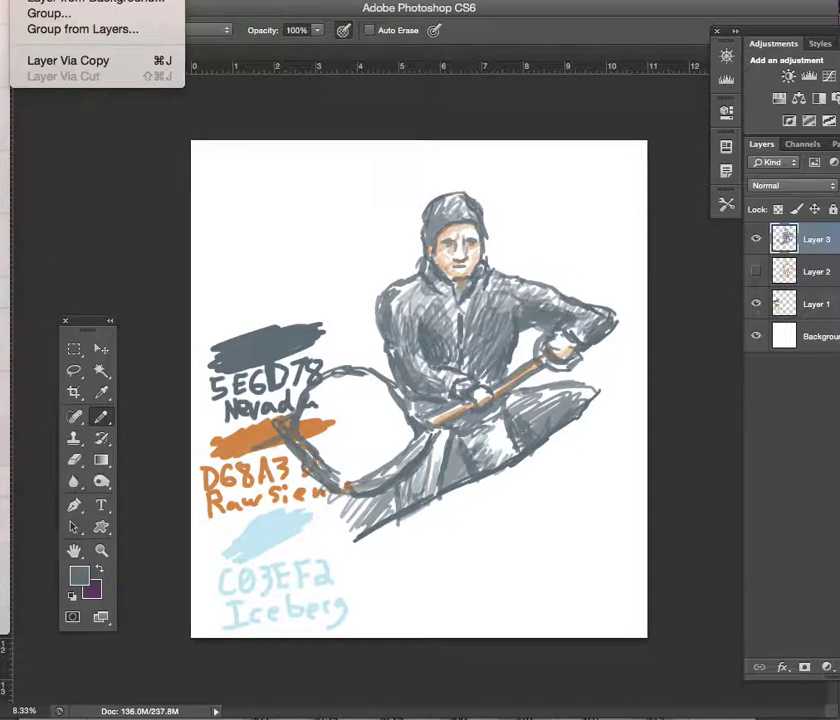
# Add a new layer and hatch Iceberg blue snow beneath the man to the page's right edge
pyautogui.hotkey('ctrl', 'shift', 'n')
pyautogui.click(532, 307)
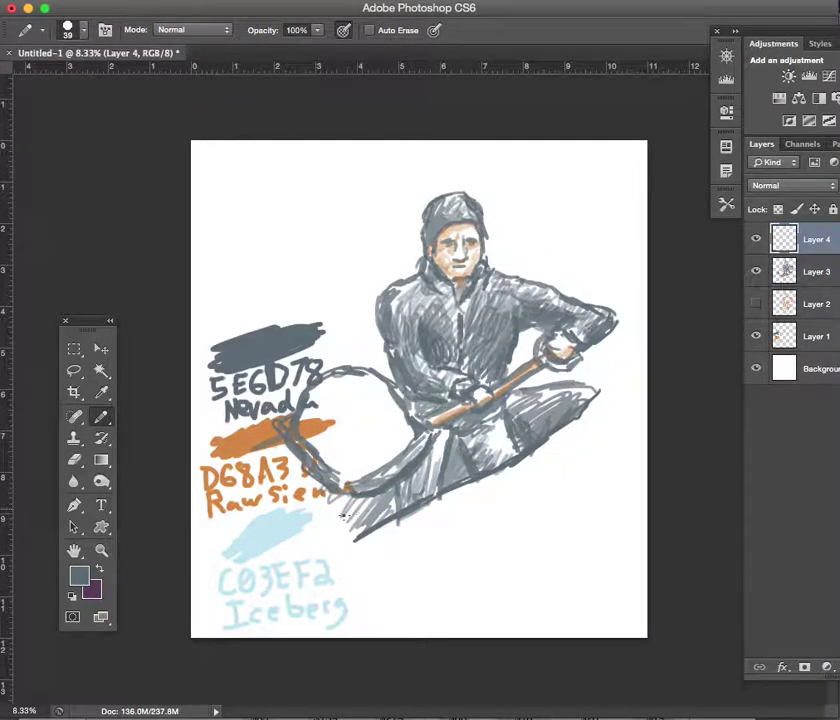
pyautogui.keyDown('alt'); pyautogui.click(277, 531); pyautogui.keyUp('alt')
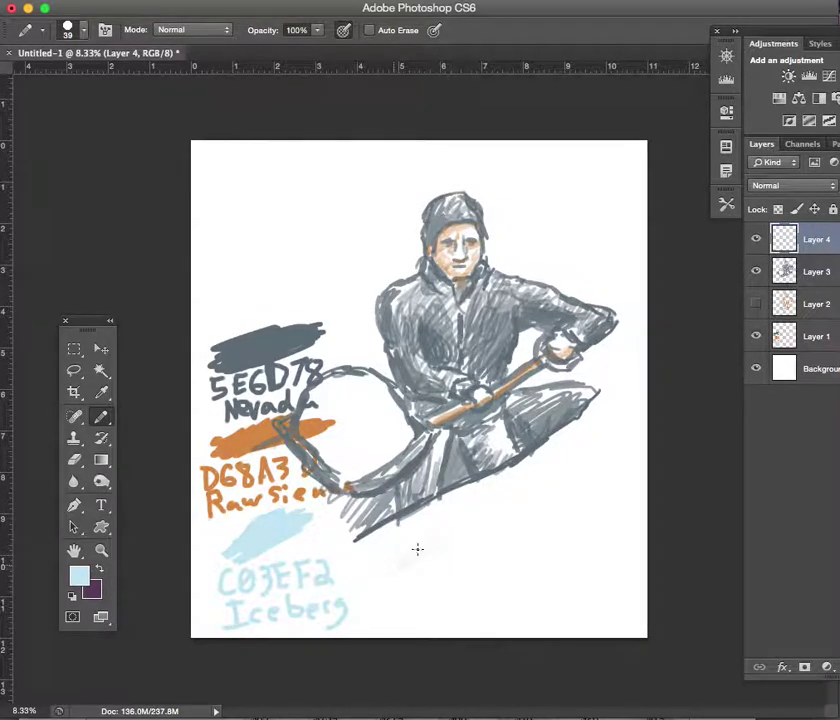
pyautogui.moveTo(392, 558); pyautogui.dragTo(457, 525)
pyautogui.moveTo(375, 585)
pyautogui.mouseDown()
pyautogui.moveTo(403, 568)
pyautogui.moveTo(434, 572)
pyautogui.moveTo(534, 523)
pyautogui.mouseUp()
pyautogui.moveTo(396, 590)
pyautogui.mouseDown()
pyautogui.moveTo(494, 516)
pyautogui.moveTo(530, 540)
pyautogui.mouseUp()
pyautogui.moveTo(420, 600); pyautogui.dragTo(570, 530)
pyautogui.moveTo(460, 595); pyautogui.dragTo(590, 528)
pyautogui.moveTo(500, 605)
pyautogui.mouseDown()
pyautogui.moveTo(630, 530)
pyautogui.moveTo(635, 540)
pyautogui.mouseUp()
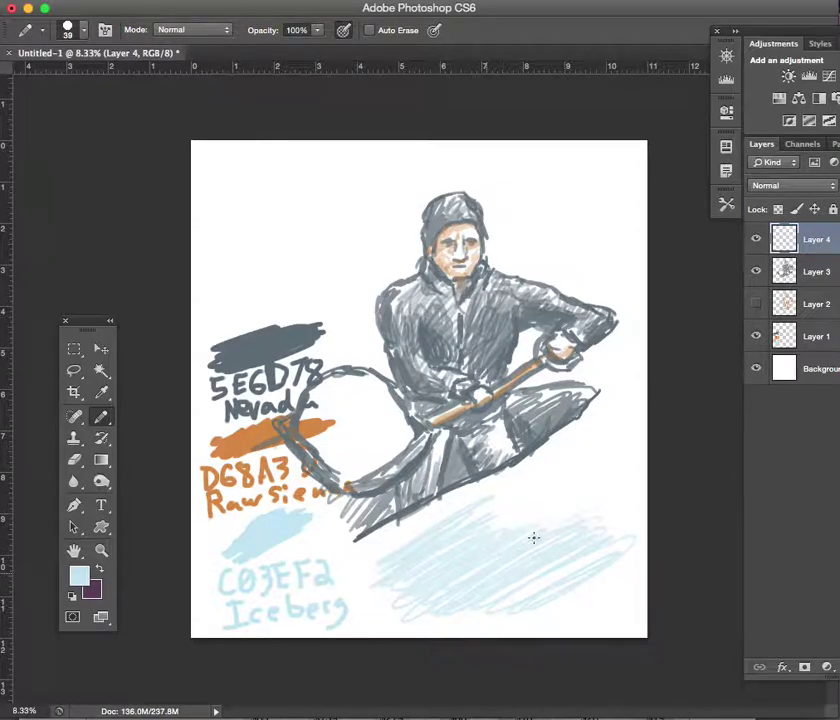
# Build blue snow up under the man's right side and around the shovel on the left
pyautogui.moveTo(527, 534)
pyautogui.mouseDown()
pyautogui.moveTo(581, 531)
pyautogui.moveTo(624, 514)
pyautogui.moveTo(610, 490)
pyautogui.mouseUp()
pyautogui.moveTo(510, 530)
pyautogui.mouseDown()
pyautogui.moveTo(570, 490)
pyautogui.moveTo(609, 427)
pyautogui.mouseUp()
pyautogui.moveTo(560, 510); pyautogui.dragTo(633, 428)
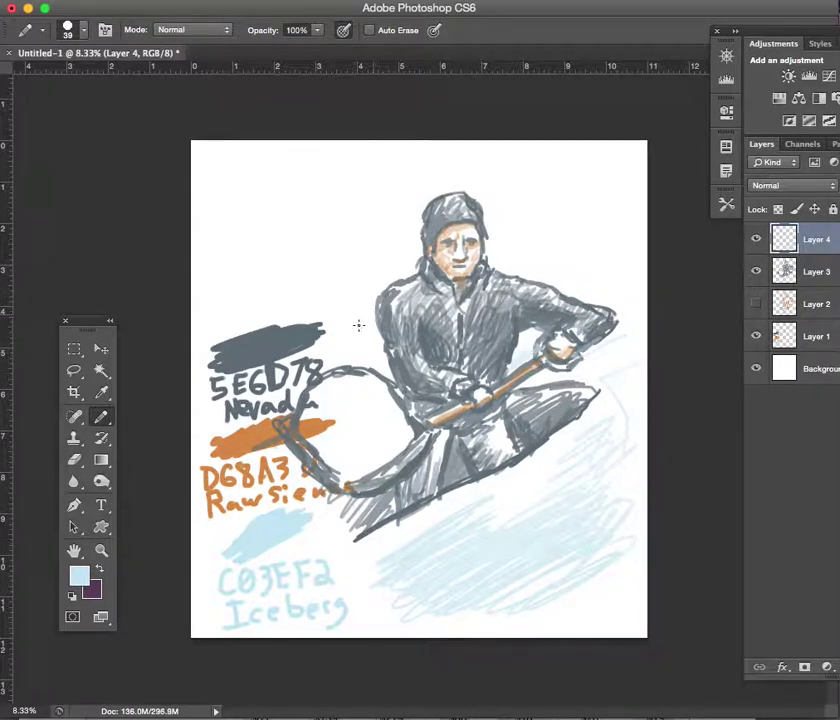
pyautogui.moveTo(330, 369)
pyautogui.mouseDown()
pyautogui.moveTo(371, 368)
pyautogui.moveTo(384, 356)
pyautogui.mouseUp()
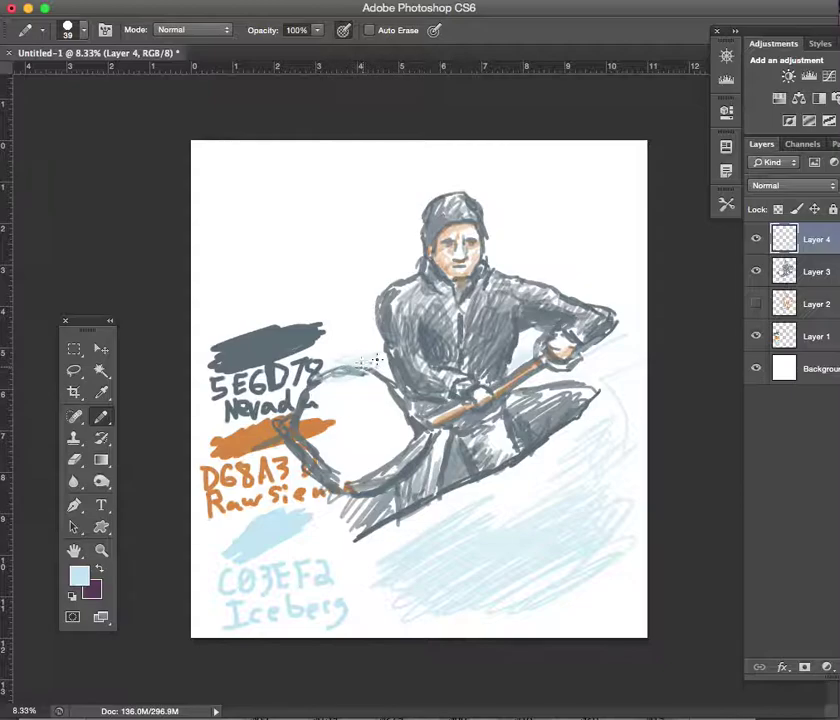
# Extend the shovel outline in dark slate grey, then add faint Iceberg shading on the blade
pyautogui.keyDown('alt'); pyautogui.click(257, 339); pyautogui.keyUp('alt')
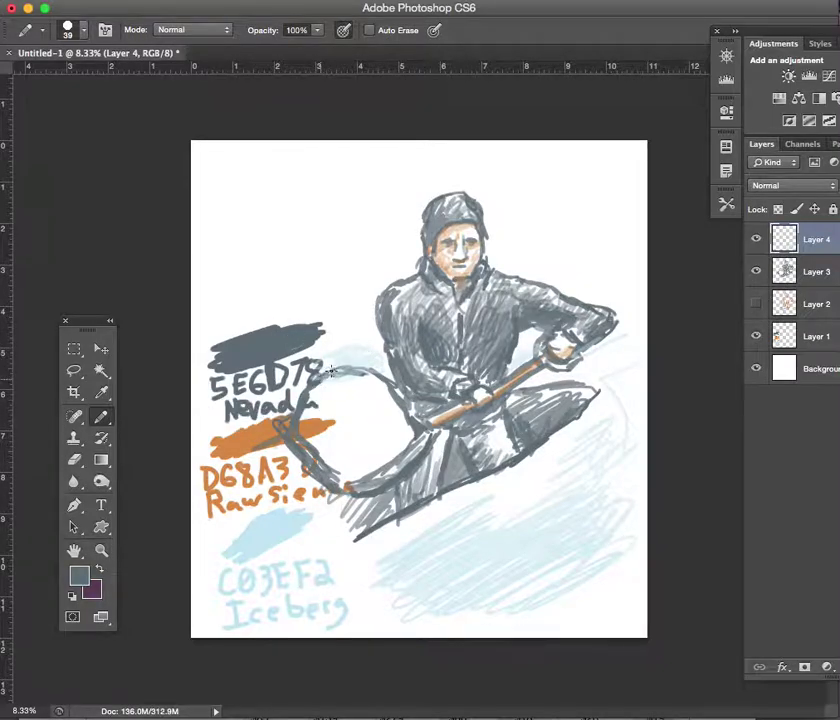
pyautogui.moveTo(332, 371); pyautogui.dragTo(373, 373)
pyautogui.keyDown('alt'); pyautogui.click(278, 532); pyautogui.keyUp('alt')
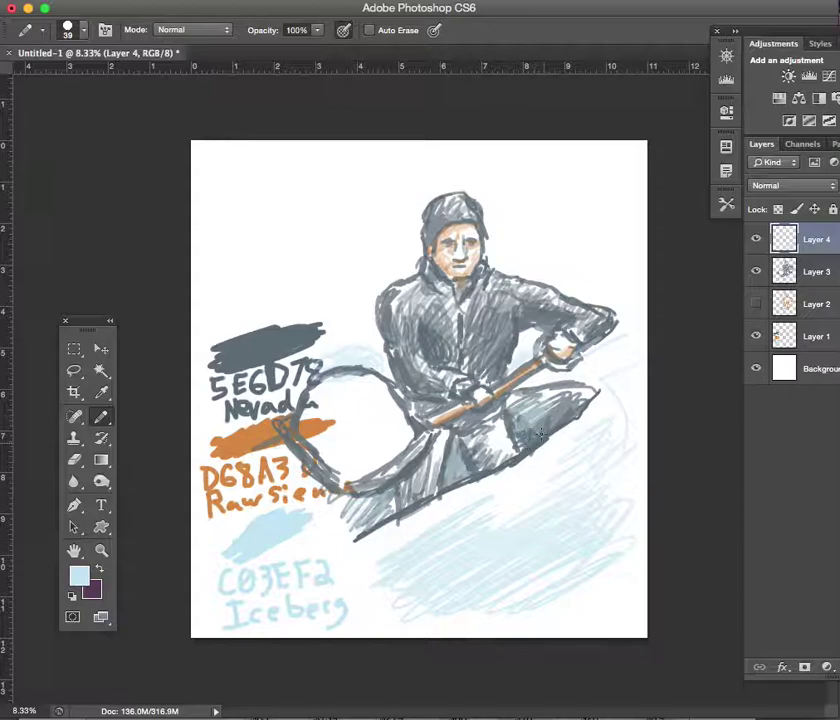
pyautogui.moveTo(528, 440); pyautogui.dragTo(552, 414)
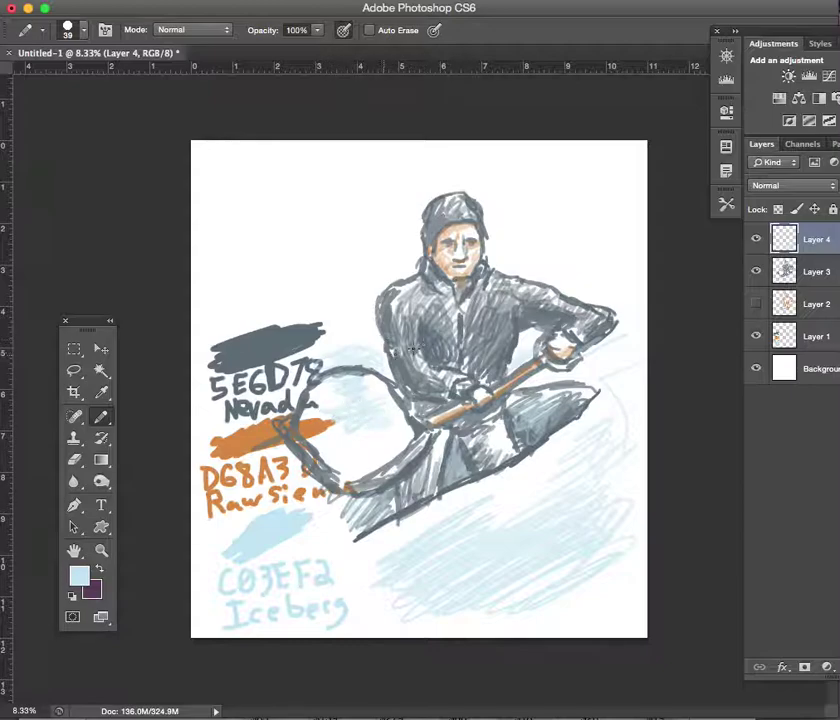
# Sample Raw Sienna and hide Layer 1's colour swatch notes
pyautogui.keyDown('alt'); pyautogui.click(241, 446); pyautogui.keyUp('alt')
pyautogui.click(756, 336)
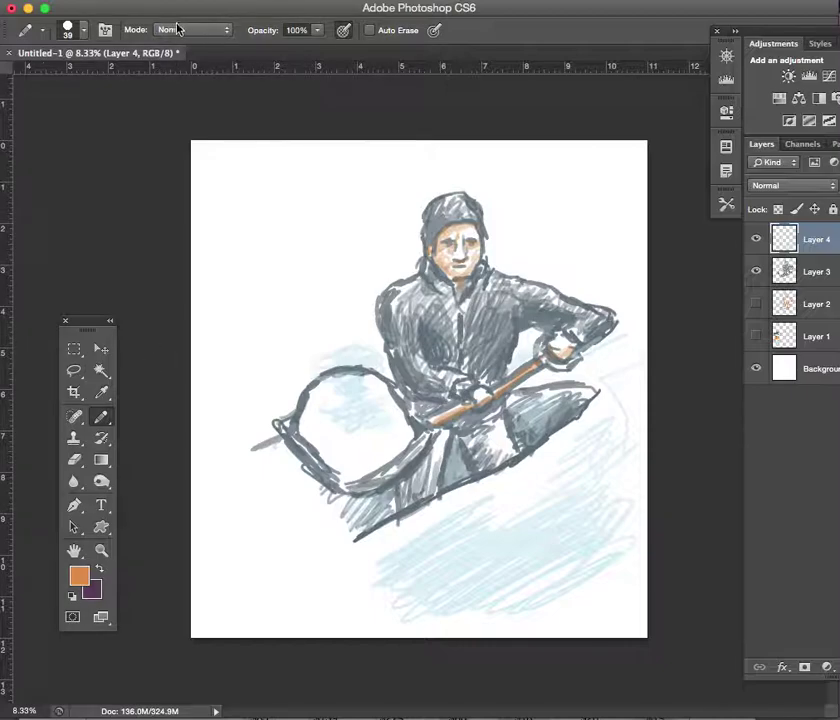
# Set brush opacity to about 48% and brush faint sienna hatching across the snow
pyautogui.click(318, 30)
pyautogui.moveTo(297, 50); pyautogui.dragTo(285, 52)
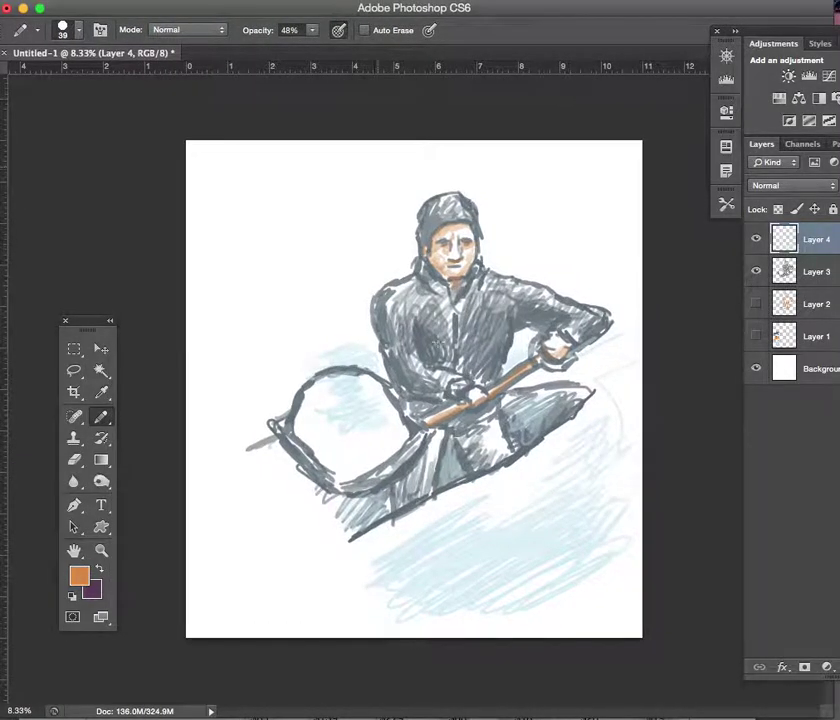
pyautogui.moveTo(345, 570)
pyautogui.mouseDown()
pyautogui.moveTo(378, 563)
pyautogui.moveTo(371, 576)
pyautogui.moveTo(465, 563)
pyautogui.mouseUp()
pyautogui.moveTo(519, 560)
pyautogui.mouseDown()
pyautogui.moveTo(502, 587)
pyautogui.moveTo(549, 536)
pyautogui.moveTo(512, 530)
pyautogui.mouseUp()
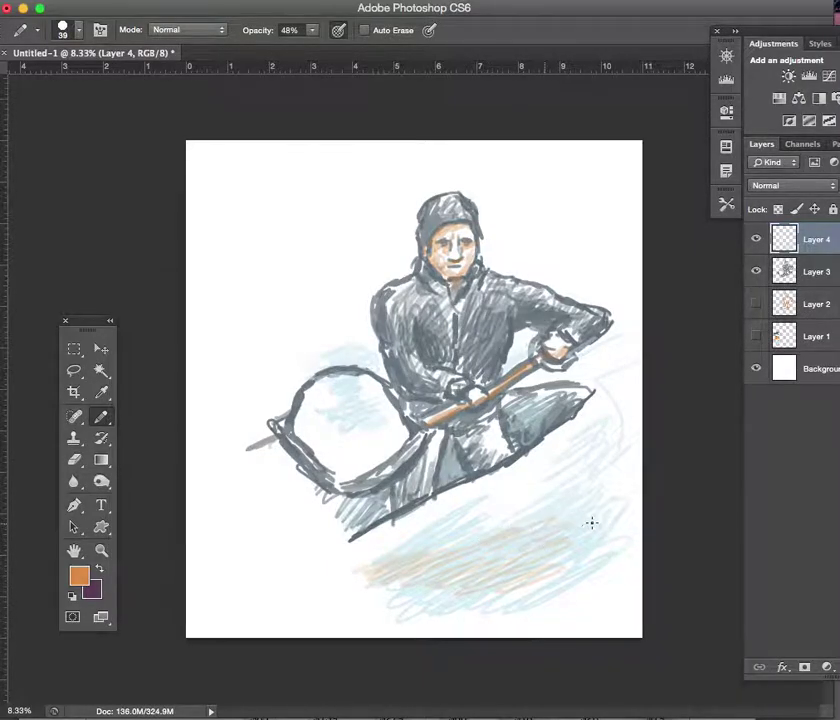
pyautogui.moveTo(591, 536)
pyautogui.mouseDown()
pyautogui.moveTo(593, 484)
pyautogui.moveTo(632, 381)
pyautogui.mouseUp()
pyautogui.moveTo(293, 510)
pyautogui.mouseDown()
pyautogui.moveTo(334, 500)
pyautogui.moveTo(334, 531)
pyautogui.moveTo(356, 528)
pyautogui.moveTo(300, 486)
pyautogui.mouseUp()
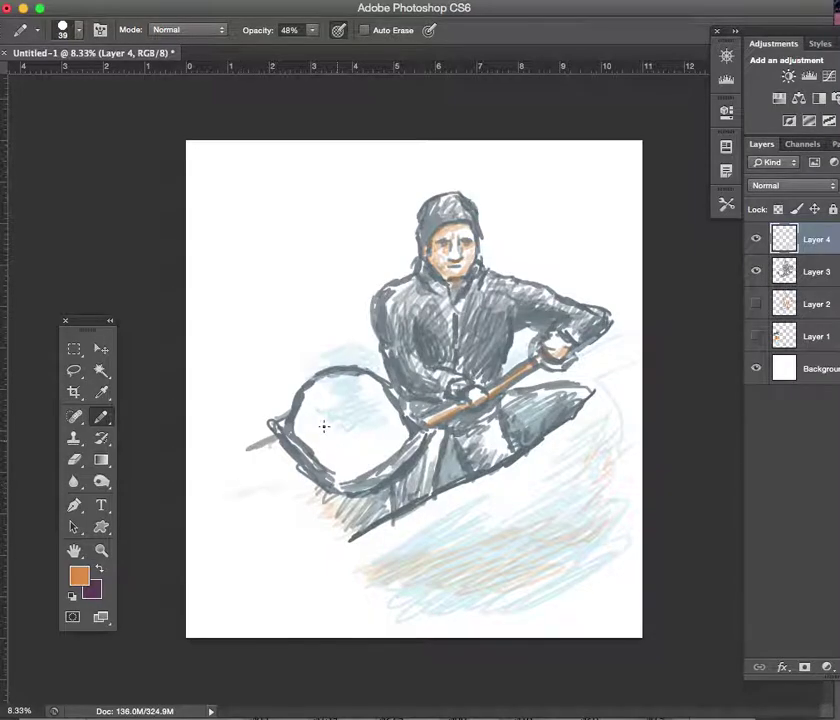
# Tint the shovel loop, blade and front with sienna and trace its lower rim
pyautogui.moveTo(315, 412)
pyautogui.mouseDown()
pyautogui.moveTo(347, 433)
pyautogui.moveTo(445, 452)
pyautogui.mouseUp()
pyautogui.moveTo(521, 407); pyautogui.dragTo(555, 398)
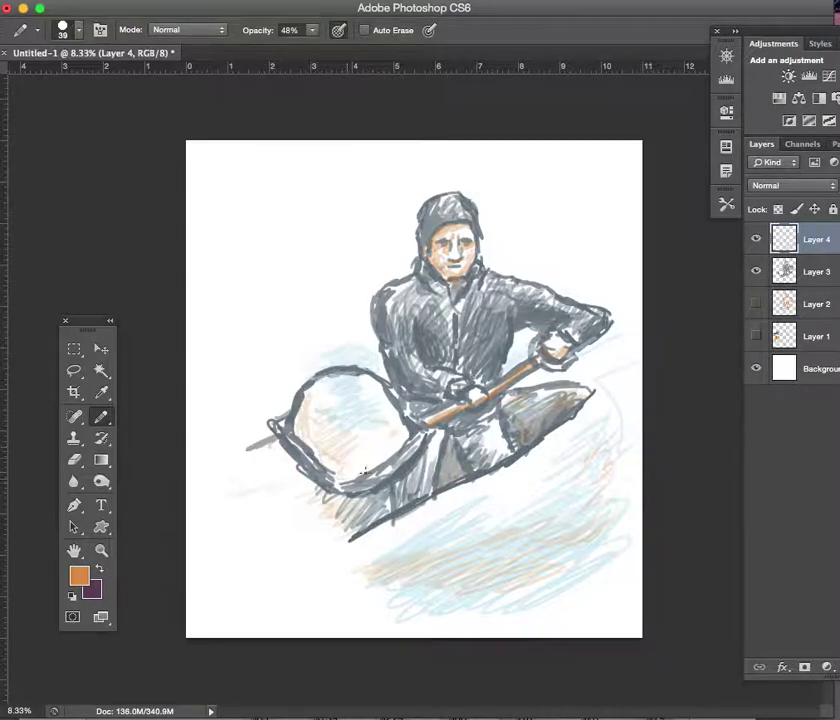
pyautogui.moveTo(302, 430); pyautogui.dragTo(362, 457)
pyautogui.moveTo(358, 488); pyautogui.dragTo(373, 481)
# Sample the 5E6D78 grey, leaving the swatch notes and orange underdrawing hidden
pyautogui.click(756, 271)
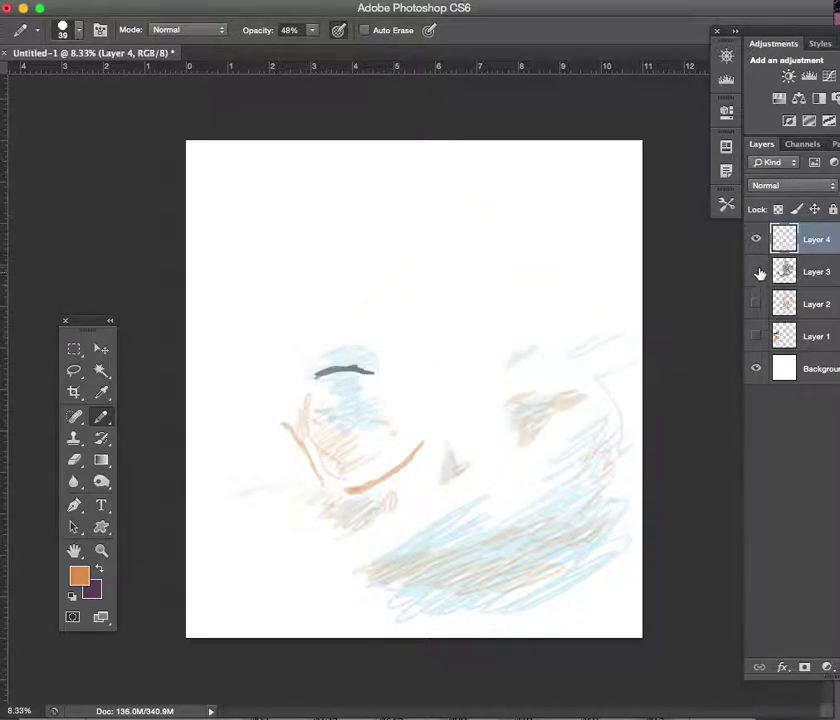
pyautogui.click(756, 271)
pyautogui.click(756, 305)
pyautogui.click(756, 336)
pyautogui.keyDown('alt'); pyautogui.click(259, 343); pyautogui.keyUp('alt')
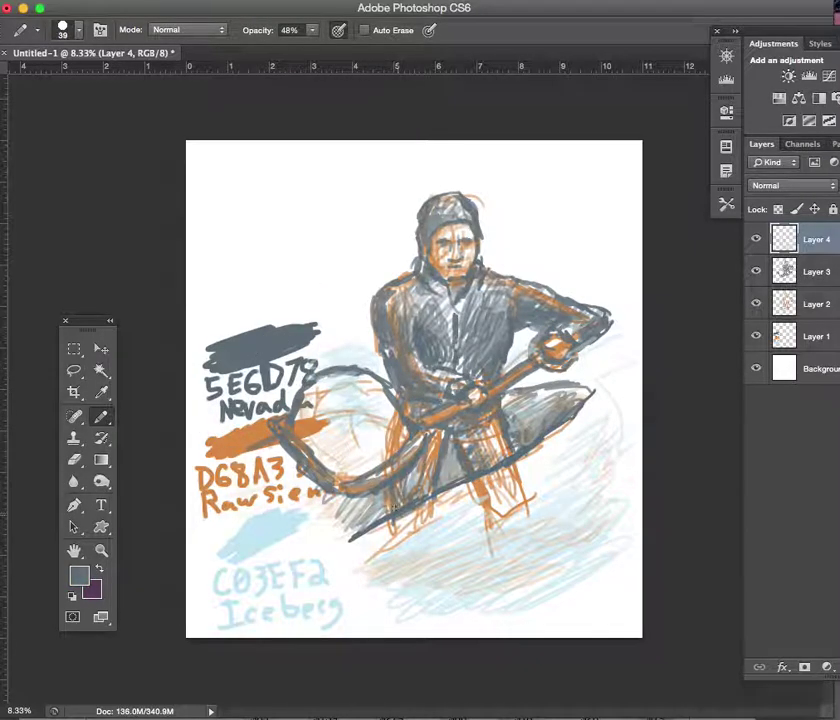
pyautogui.click(756, 336)
pyautogui.click(756, 304)
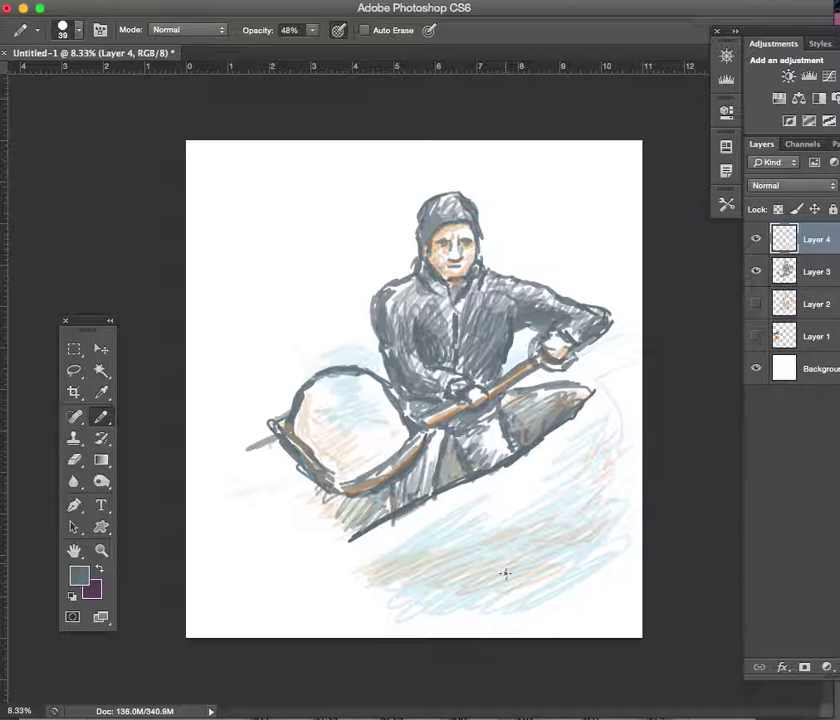
# Handwrite a grey signature bottom right, a small doodle, 'Subscribe' and an arrow
pyautogui.moveTo(502, 561)
pyautogui.mouseDown()
pyautogui.moveTo(504, 579)
pyautogui.moveTo(615, 562)
pyautogui.mouseUp()
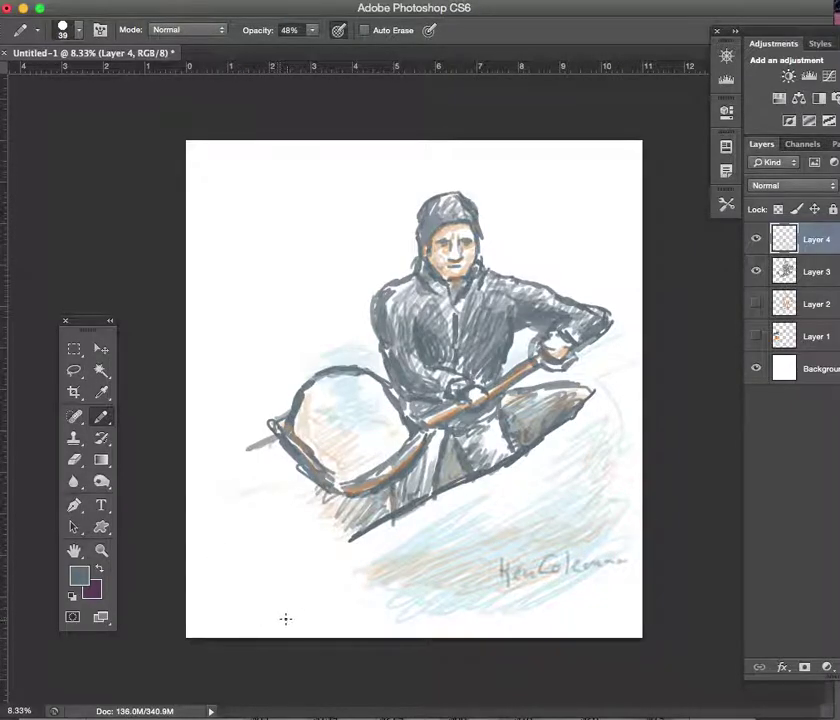
pyautogui.moveTo(275, 579)
pyautogui.mouseDown()
pyautogui.moveTo(300, 615)
pyautogui.moveTo(306, 597)
pyautogui.moveTo(277, 582)
pyautogui.moveTo(334, 630)
pyautogui.moveTo(337, 619)
pyautogui.moveTo(312, 602)
pyautogui.mouseUp()
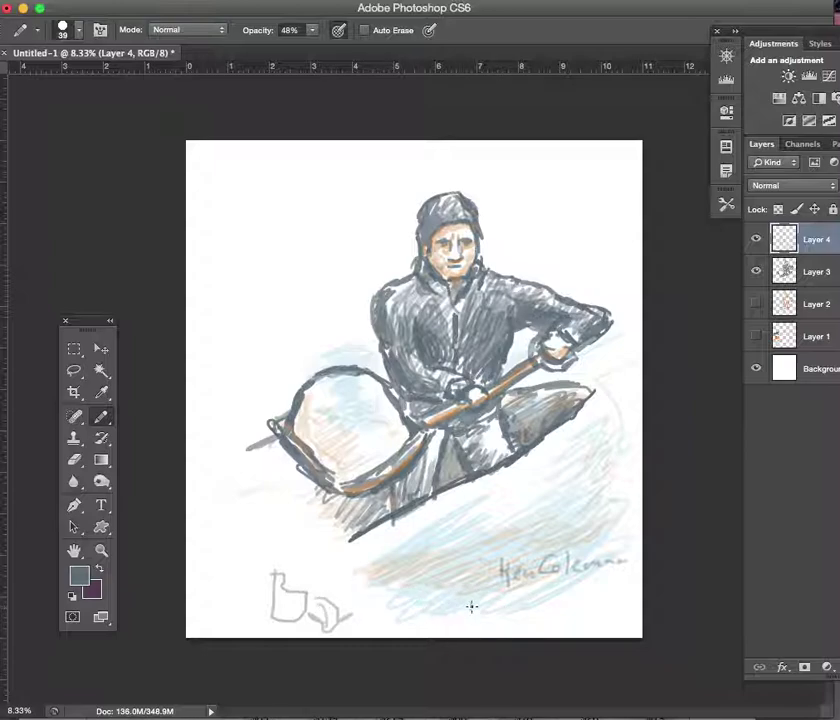
pyautogui.moveTo(489, 596)
pyautogui.mouseDown()
pyautogui.moveTo(477, 615)
pyautogui.moveTo(584, 607)
pyautogui.moveTo(587, 593)
pyautogui.moveTo(626, 603)
pyautogui.mouseUp()
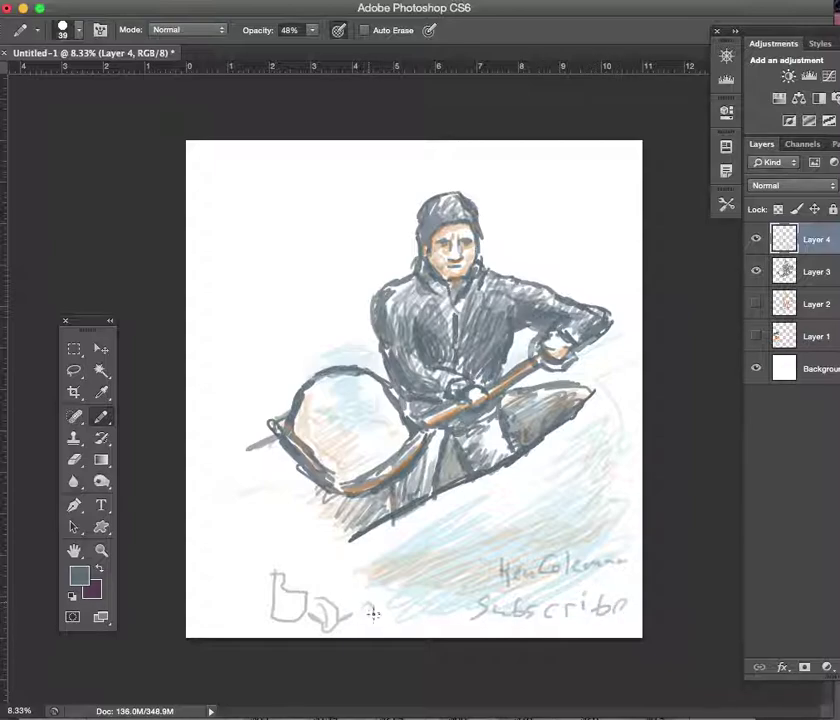
pyautogui.moveTo(360, 600)
pyautogui.mouseDown()
pyautogui.moveTo(373, 628)
pyautogui.moveTo(437, 592)
pyautogui.moveTo(452, 630)
pyautogui.mouseUp()
pyautogui.moveTo(376, 600); pyautogui.dragTo(400, 594)
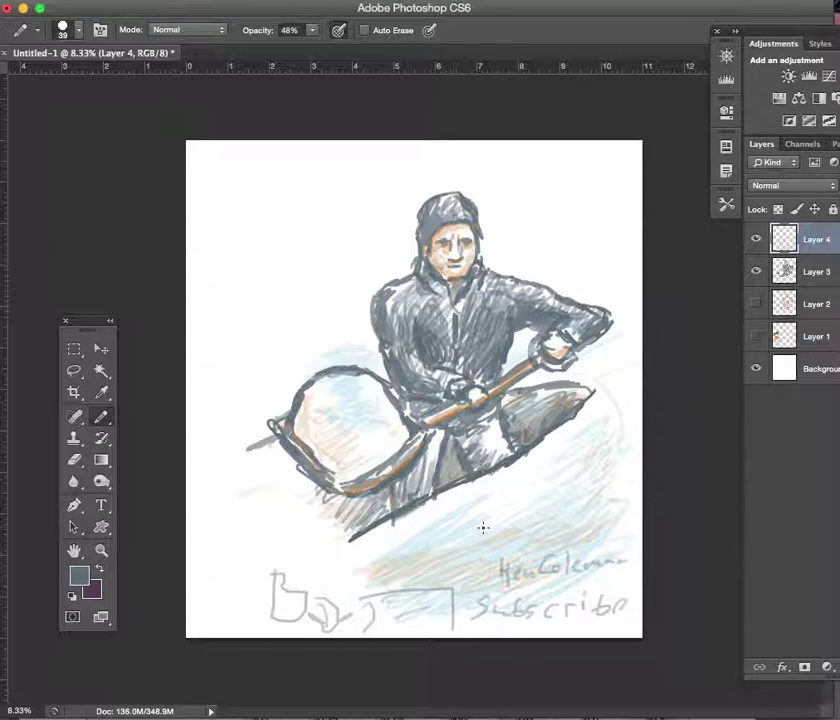